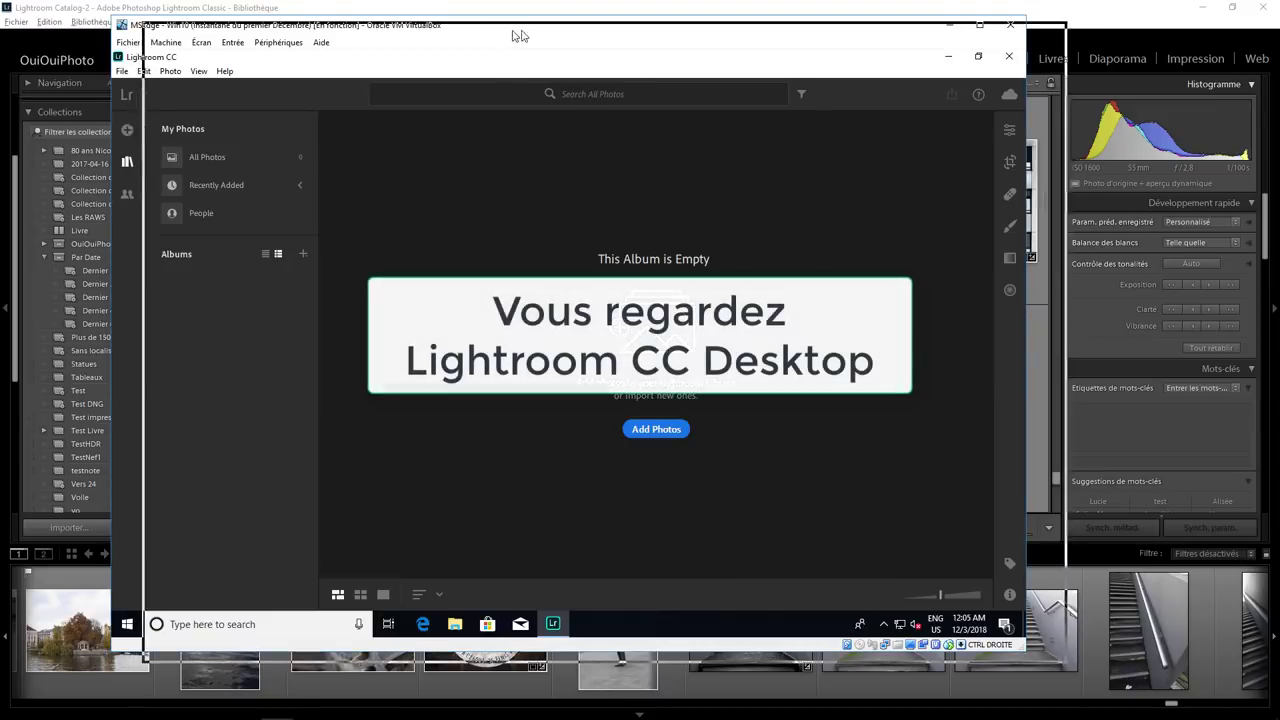
Nudge the Lightroom CC virtual machine window over, then open and close the Windows Start menu
left_click_drag(477, 28, 506, 23)
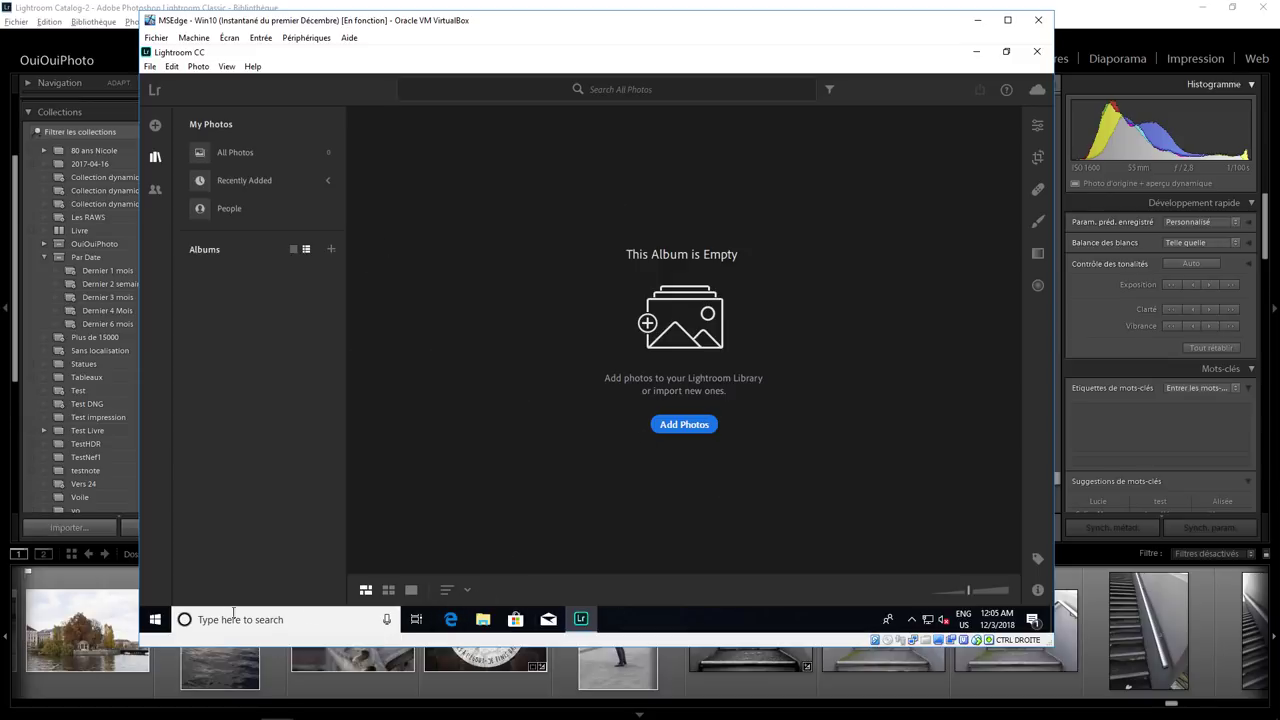
left_click(155, 619)
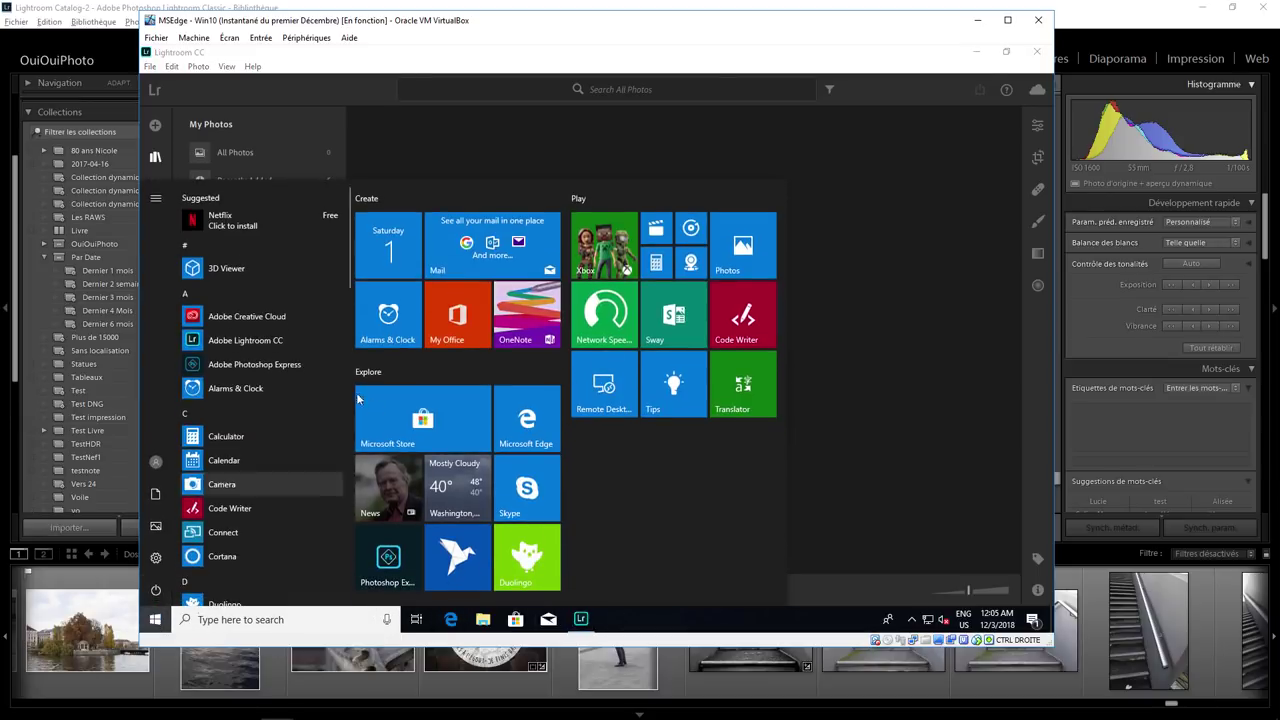
left_click(883, 338)
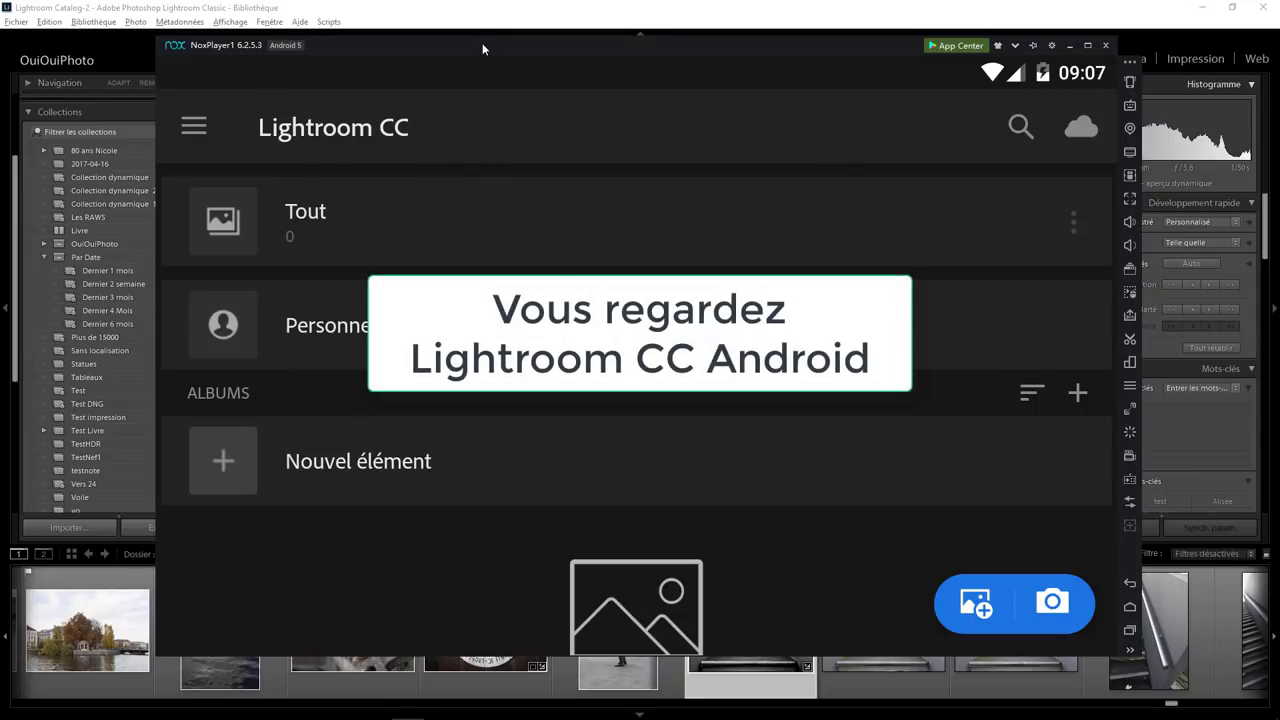
Reposition the NoxPlayer emulator window running Lightroom CC Android slightly left and up
left_click_drag(482, 48, 459, 52)
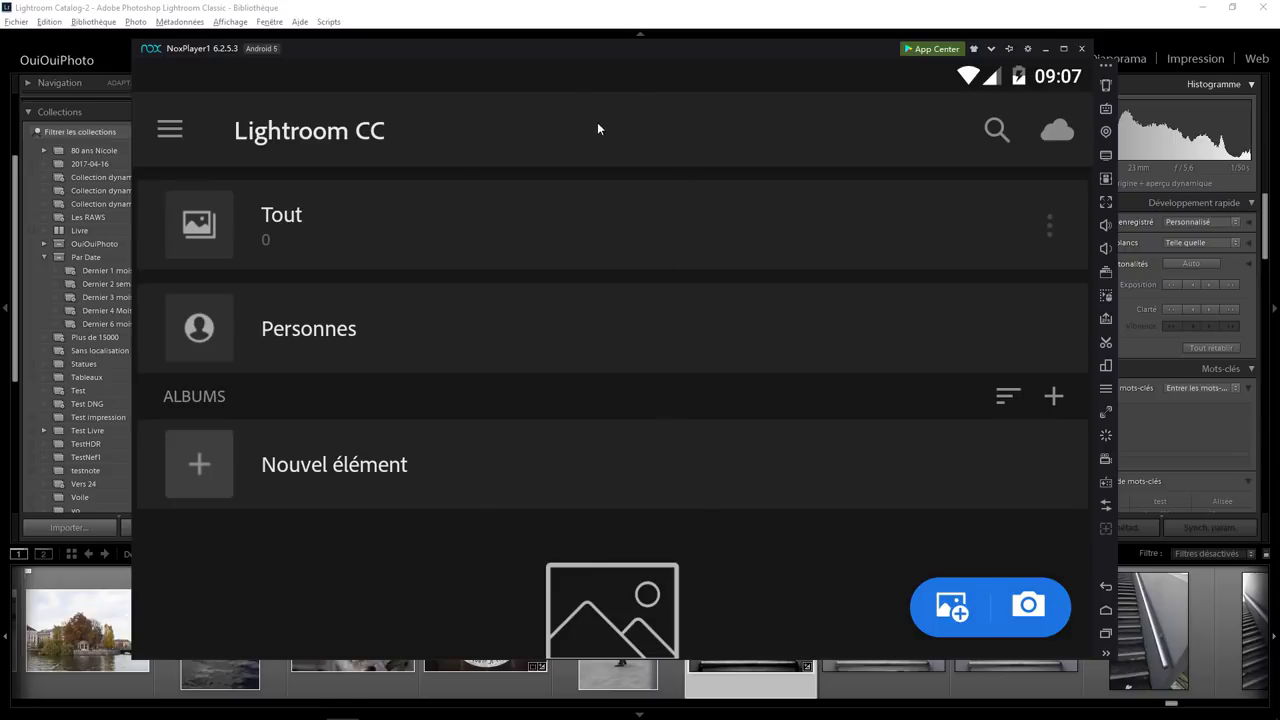
left_click_drag(522, 48, 521, 44)
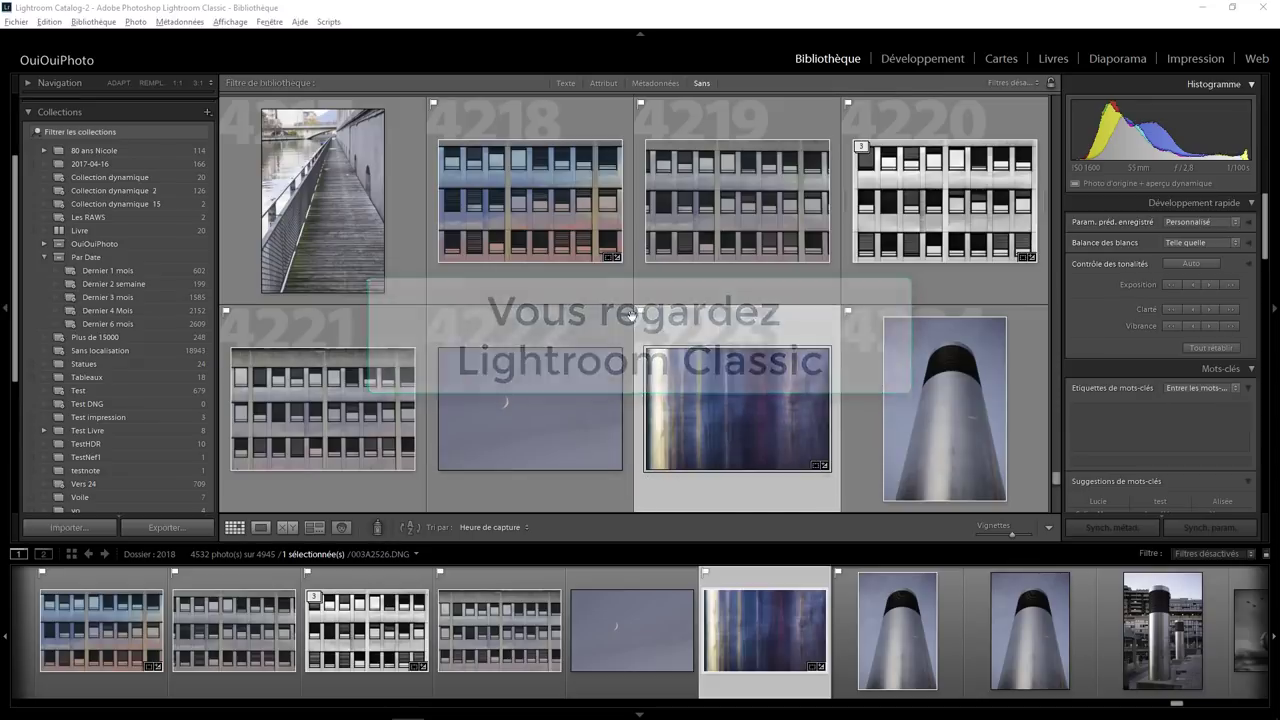
left_click(51, 22)
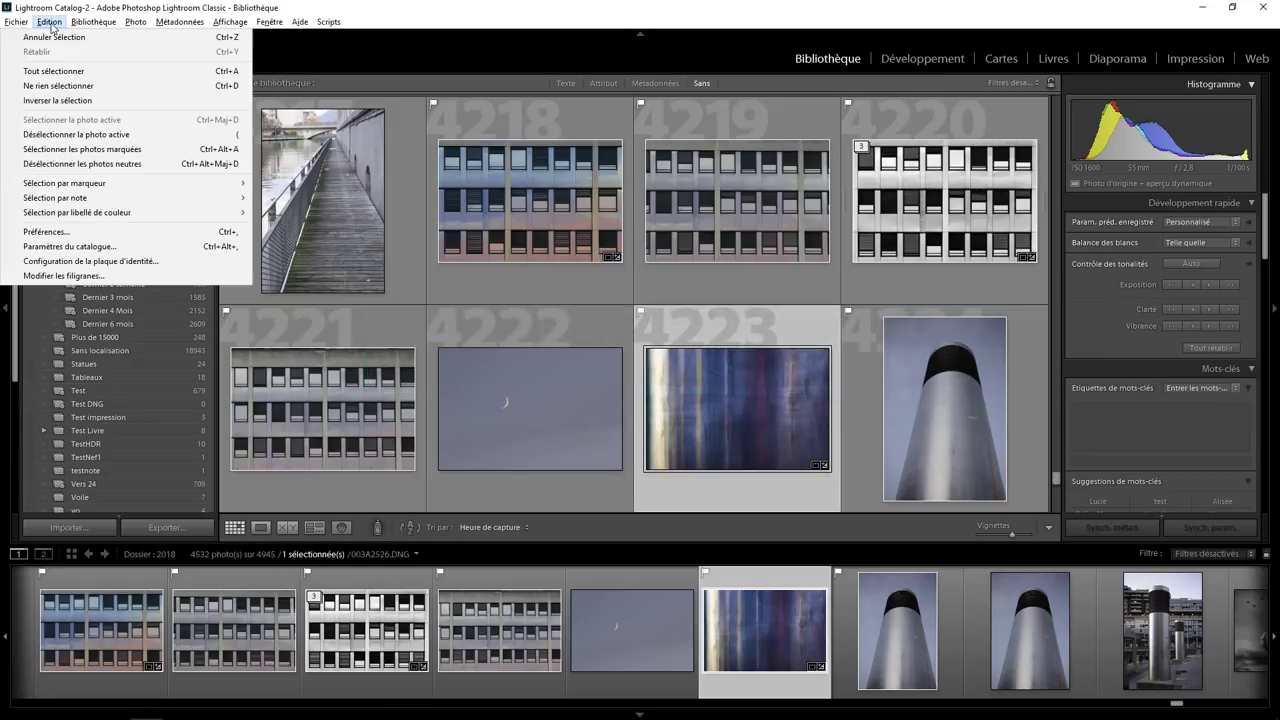
left_click(67, 232)
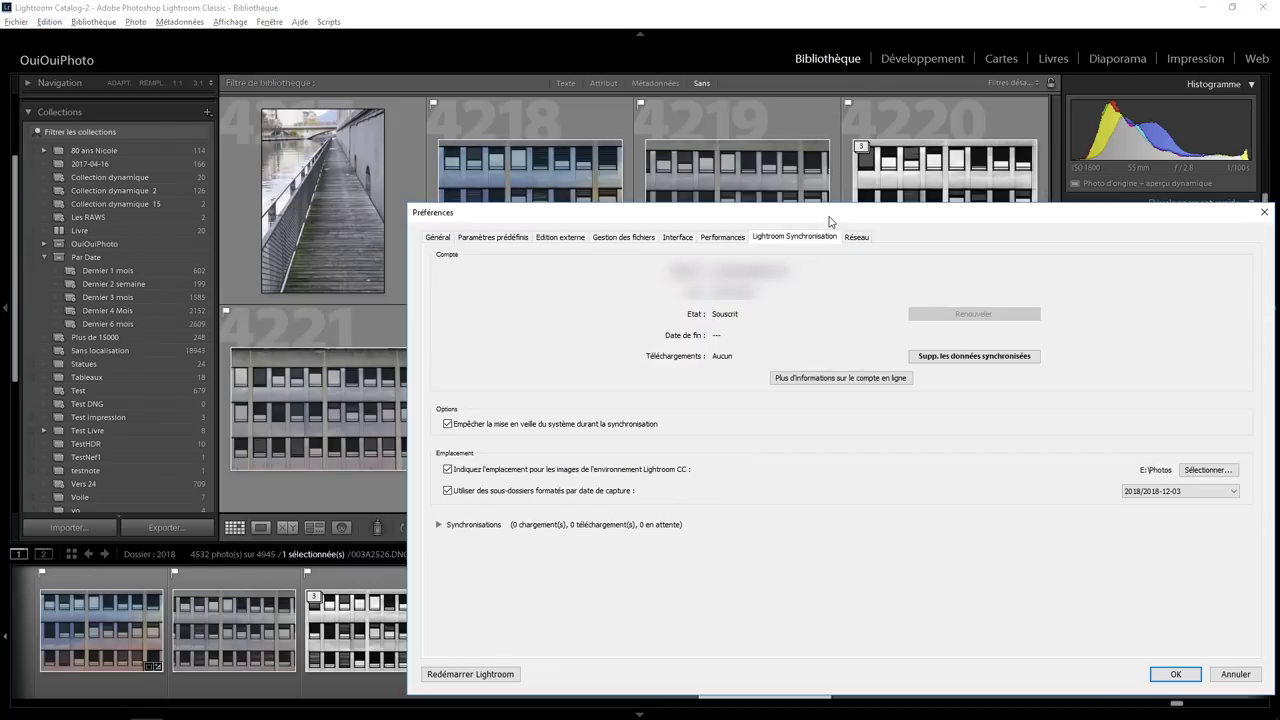
left_click_drag(834, 215, 640, 114)
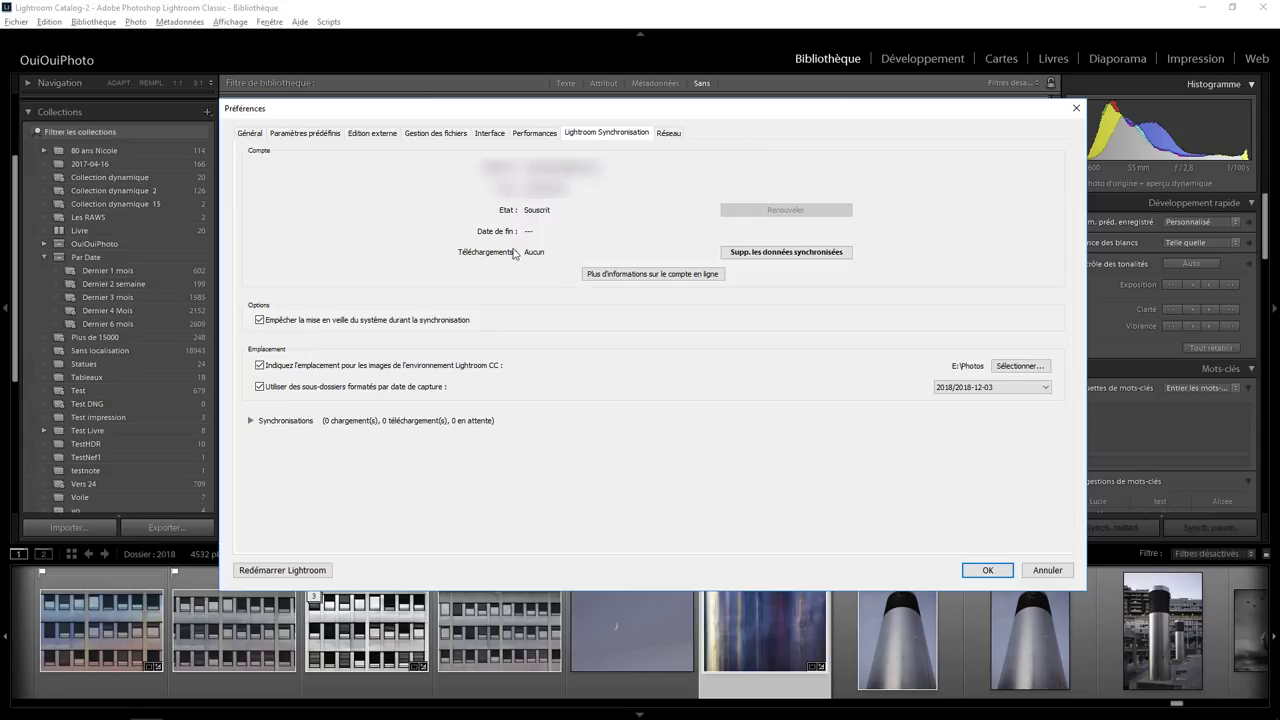
left_click(1047, 570)
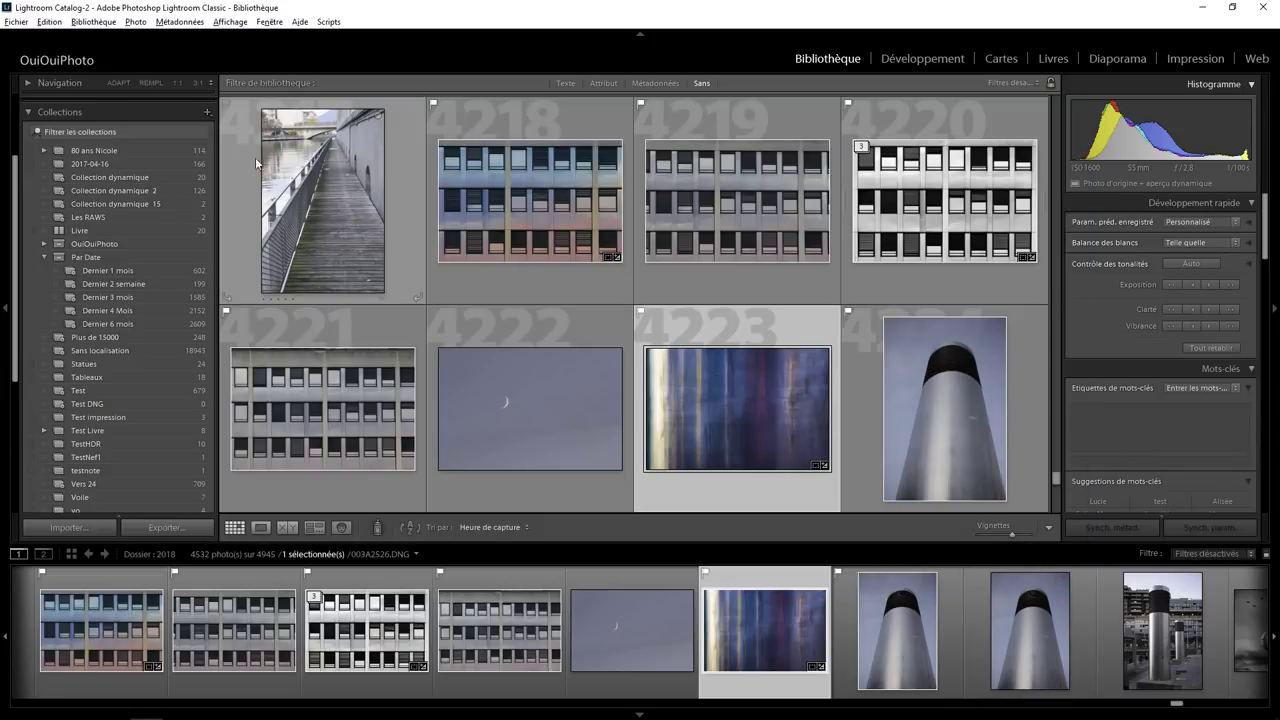
Start a new collection 'Test pour LR CC' that excludes the selected photos
left_click(207, 112)
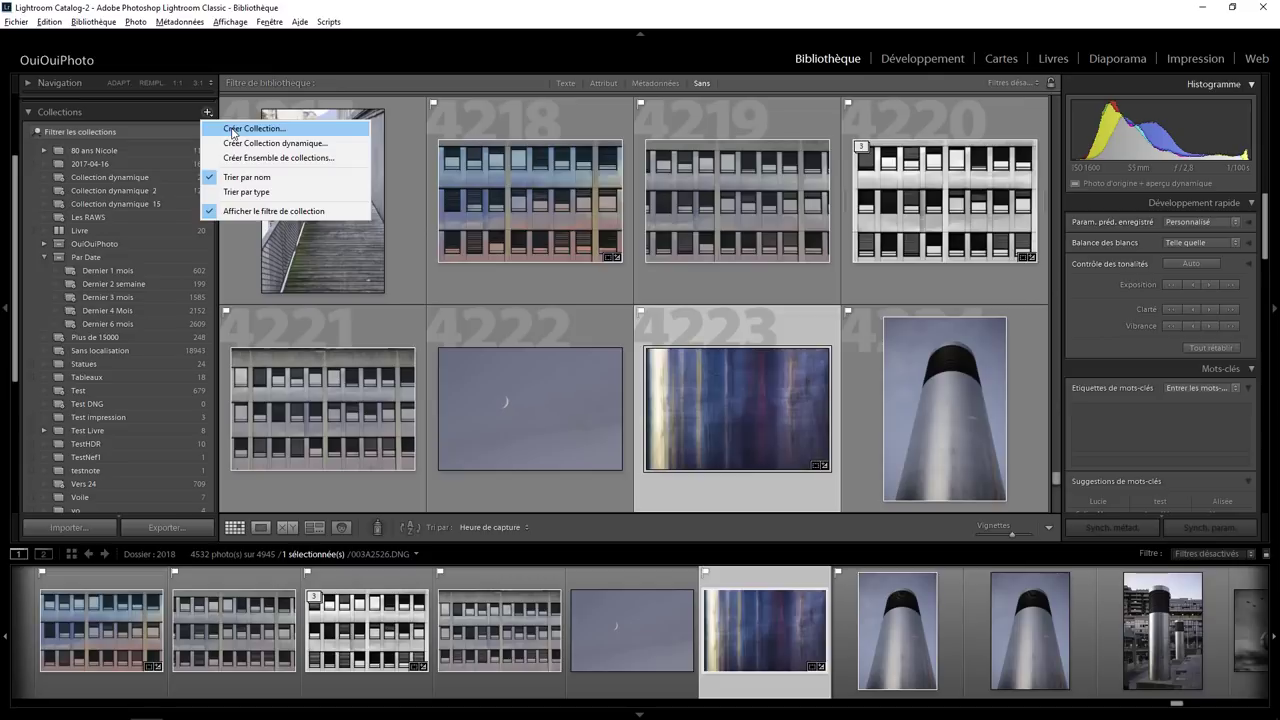
left_click(232, 131)
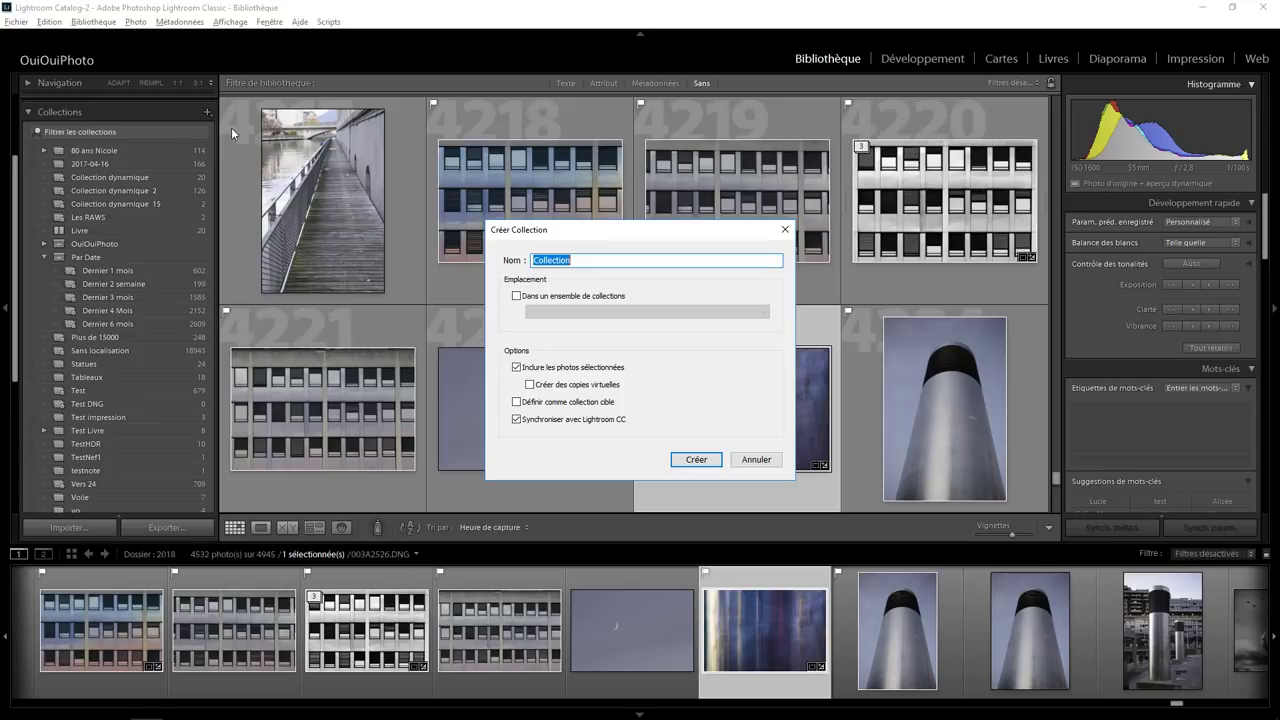
type("Test ")
type("pour LR ")
type("CC")
left_click(552, 367)
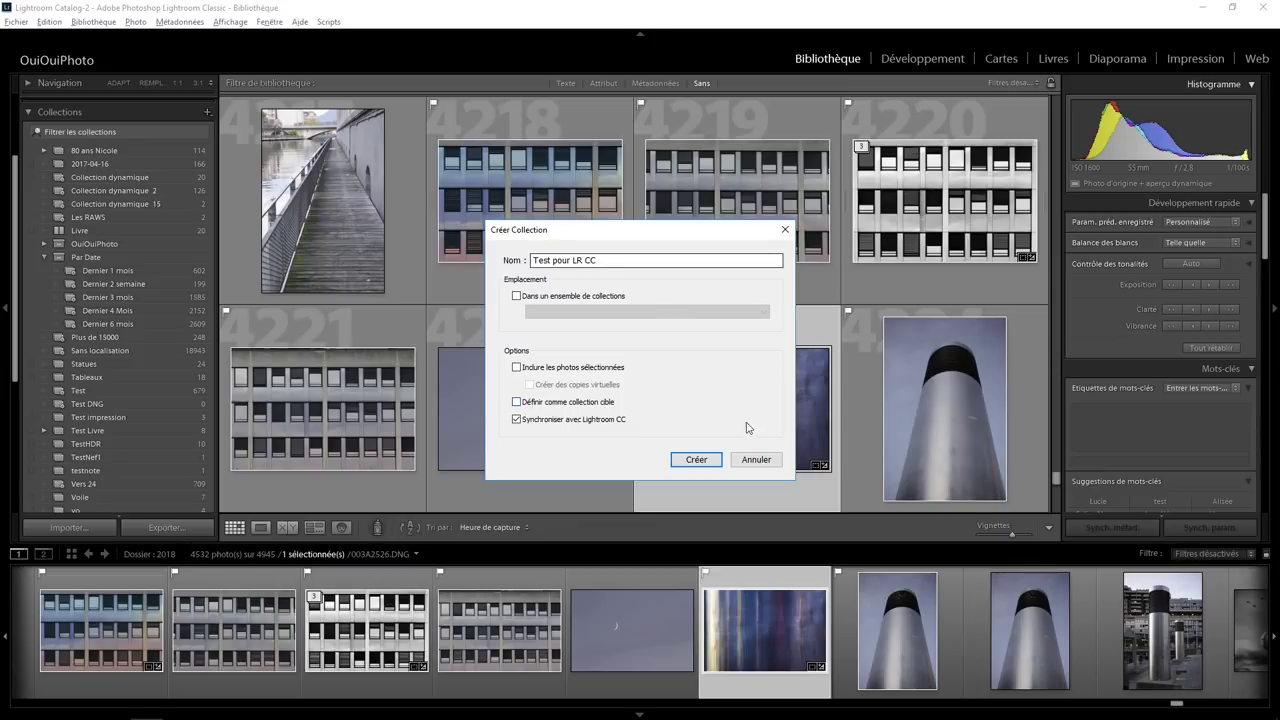
Create the synced Test pour LR CC collection and make a virtual copy of the blue-streaked photo
left_click(697, 459)
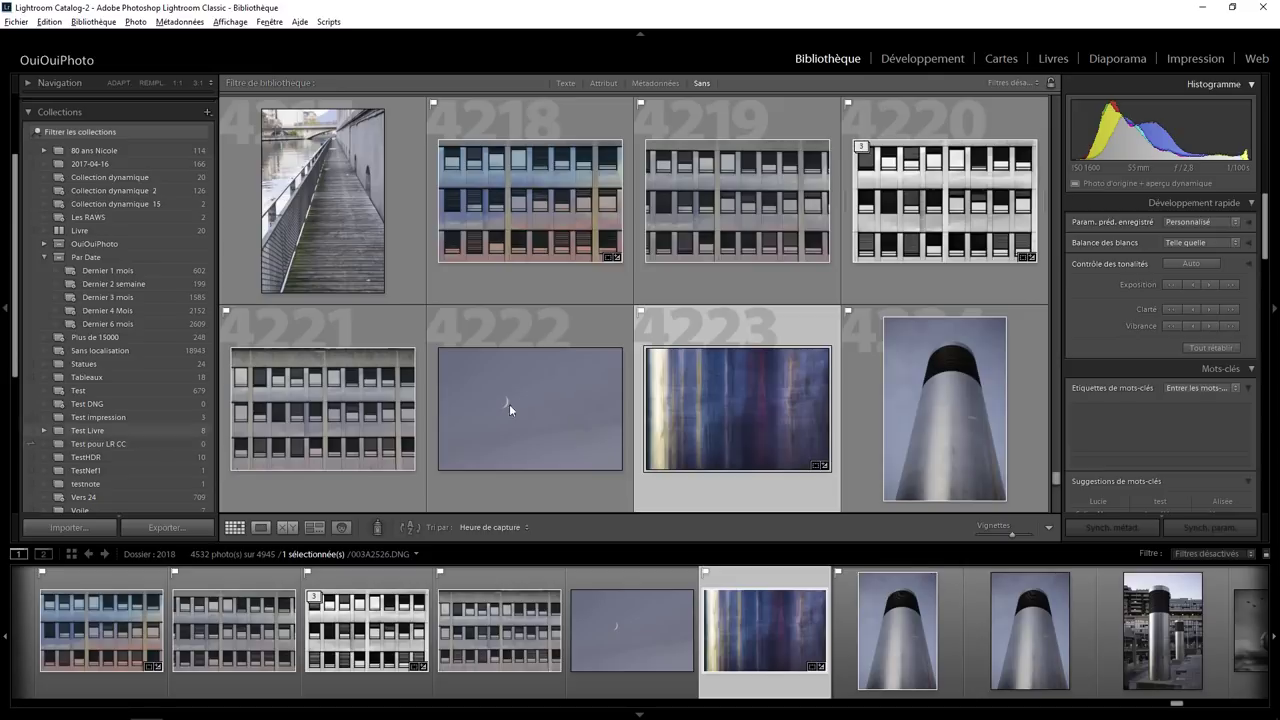
mouse_move(737, 409)
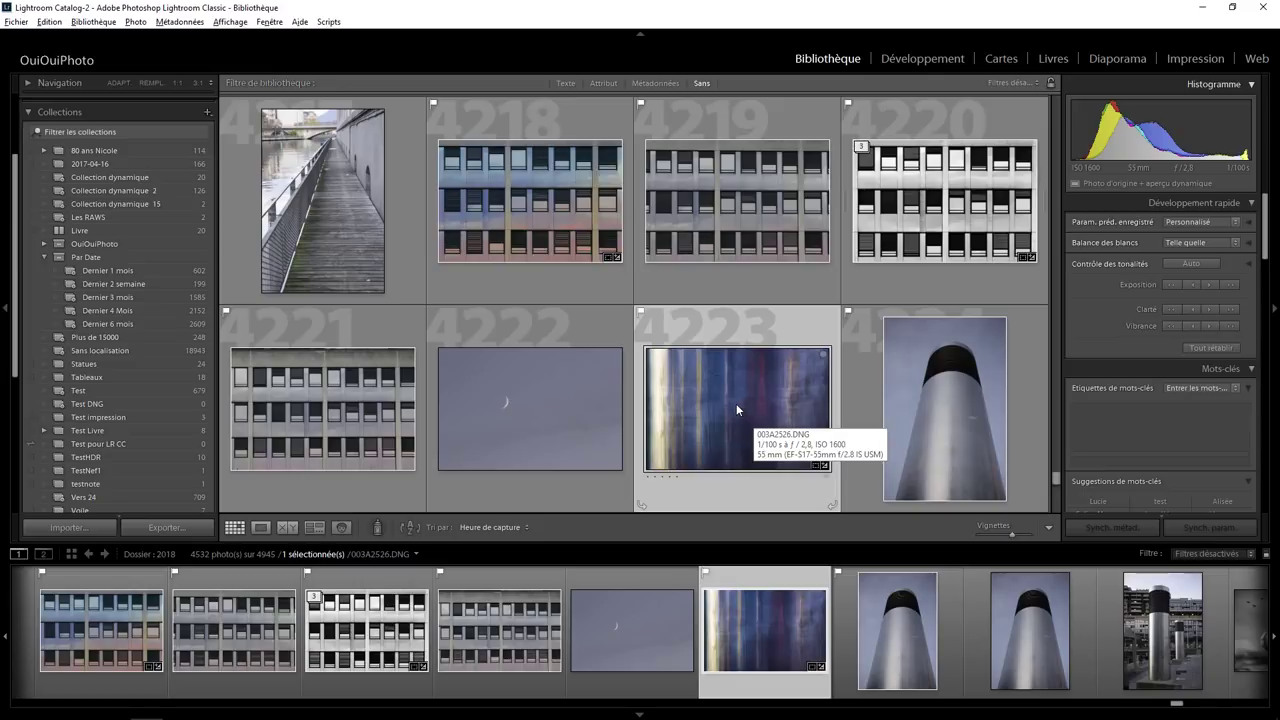
right_click(766, 635)
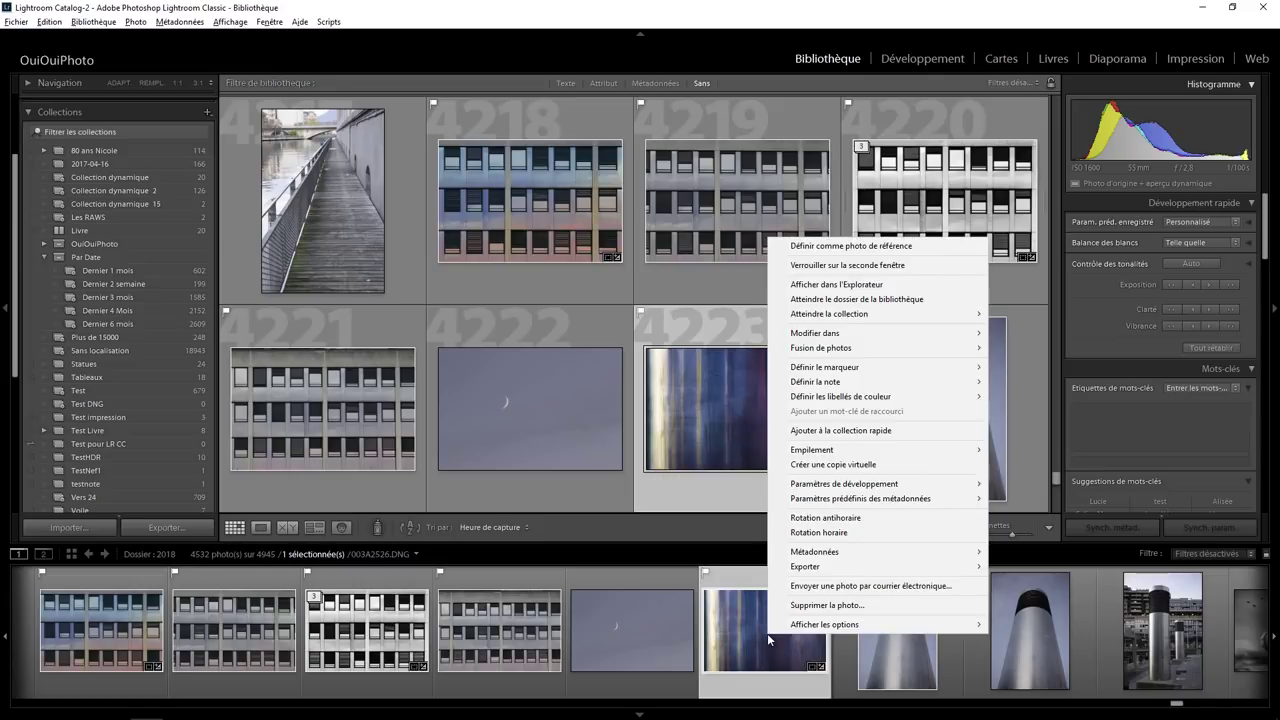
left_click(848, 464)
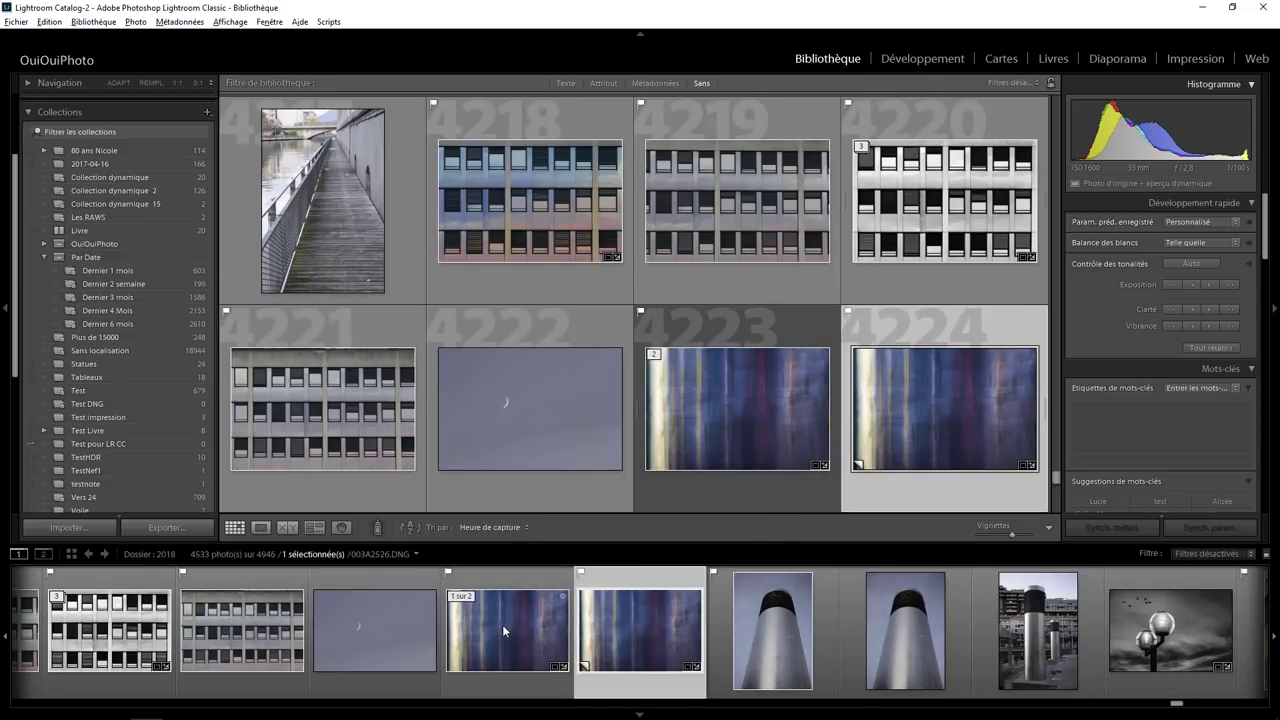
Add the original blue-streaked photo to Test pour LR CC and check the sync activity status
left_click(502, 624)
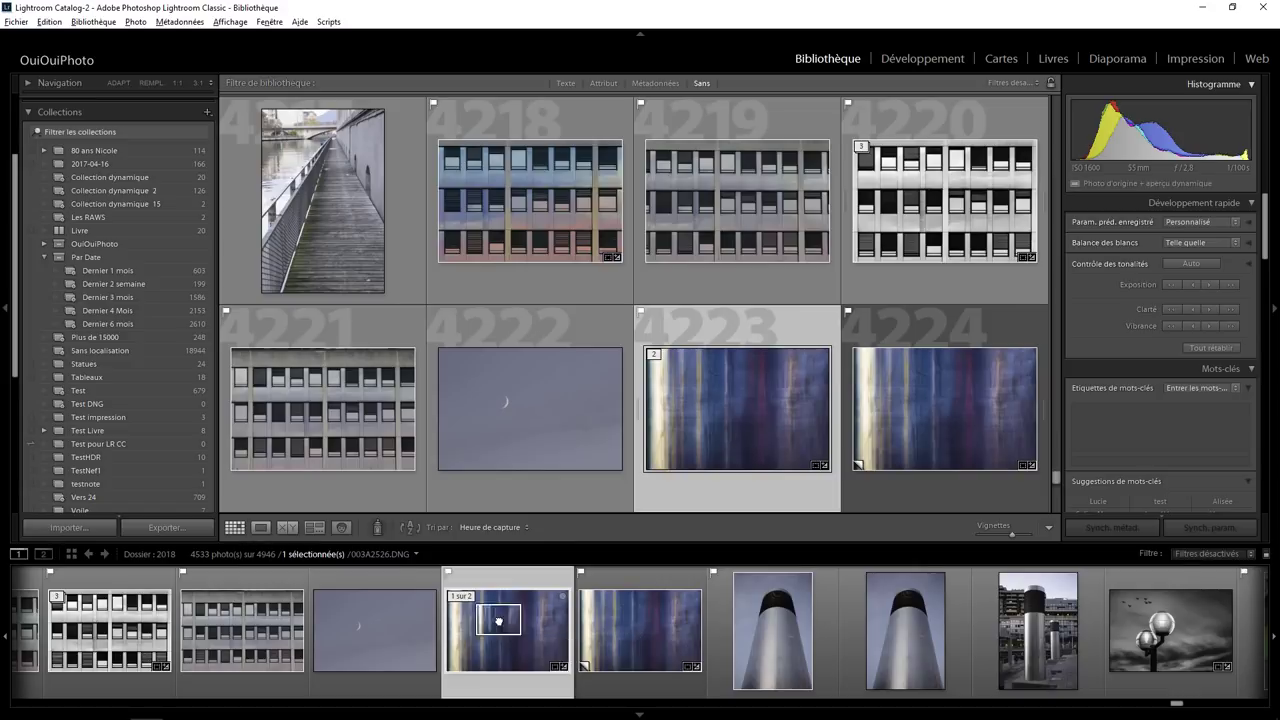
left_click_drag(498, 620, 134, 443)
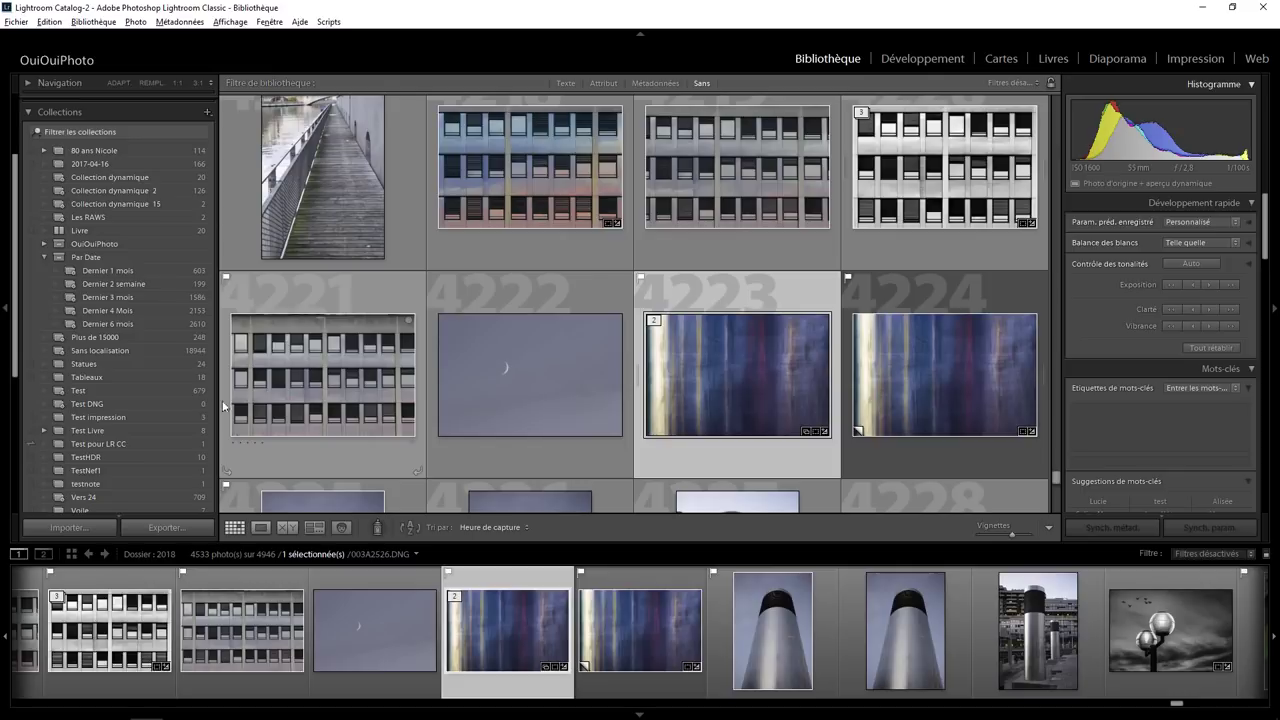
mouse_move(57, 60)
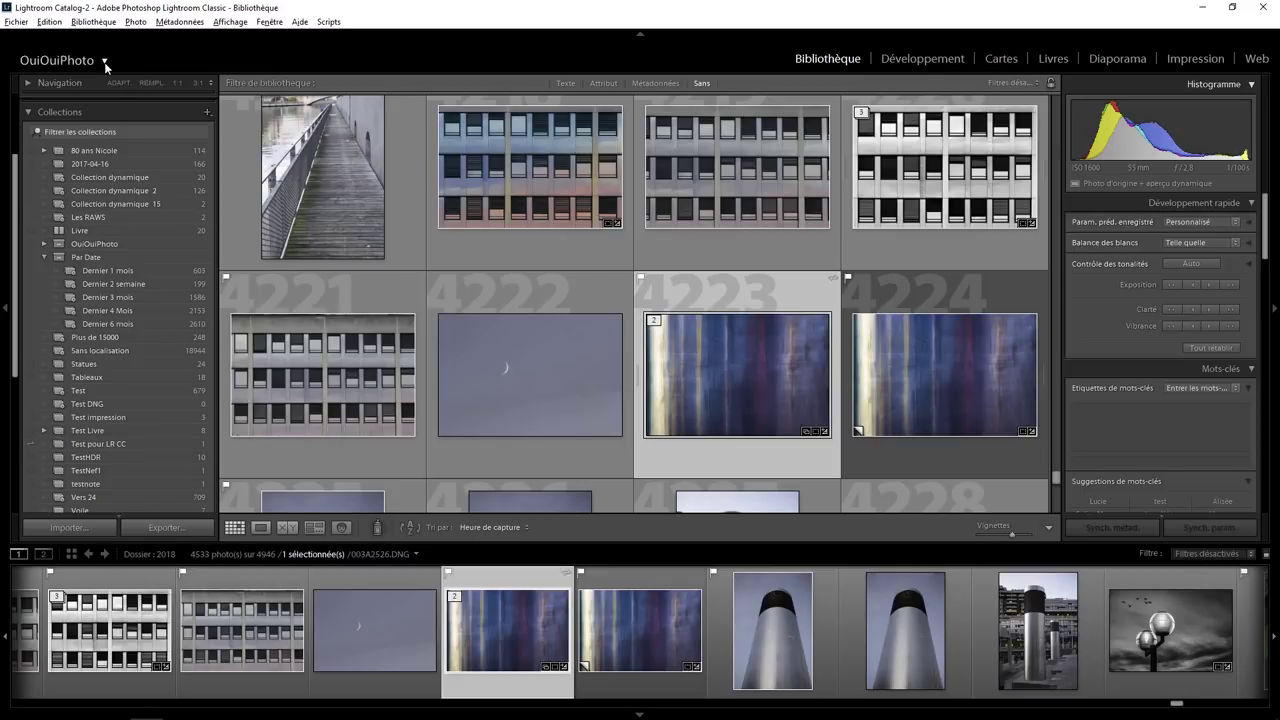
left_click(106, 66)
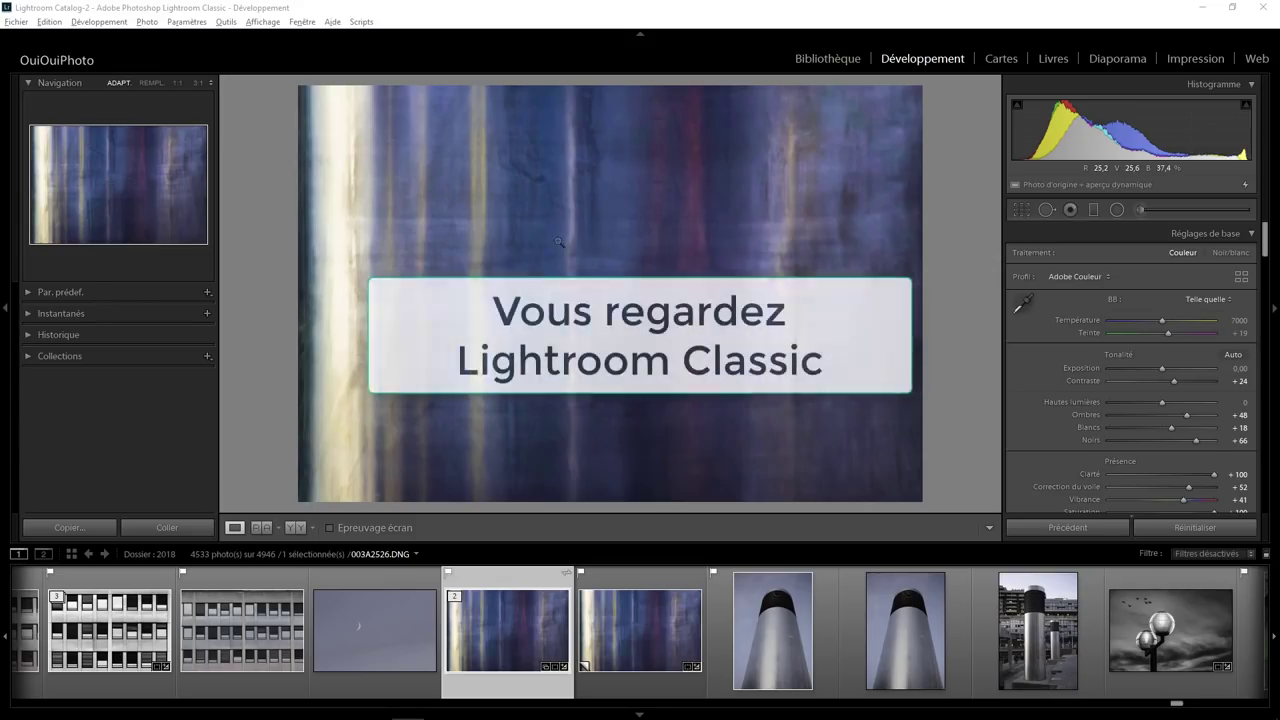
Set up an Adjustment Brush with Exposure 4, Highlights 100 and Whites 100
left_click(1140, 209)
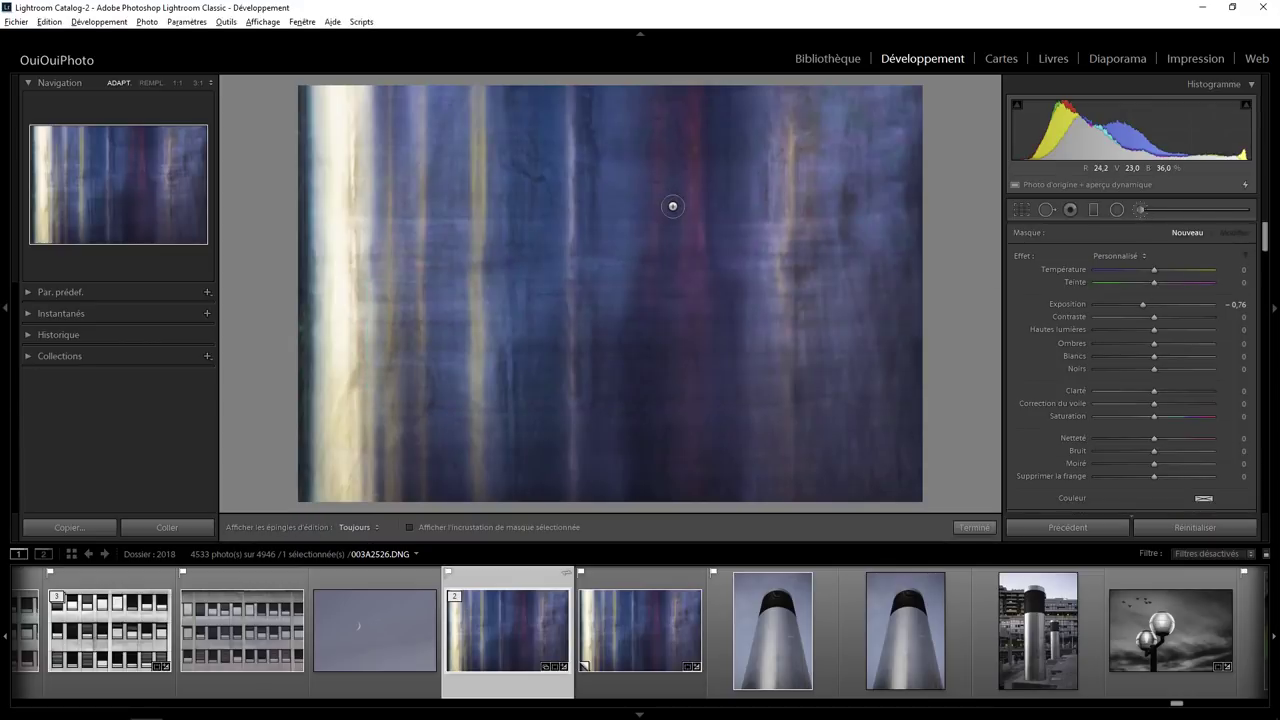
left_click_drag(1178, 305, 1235, 306)
left_click_drag(1155, 356, 1234, 357)
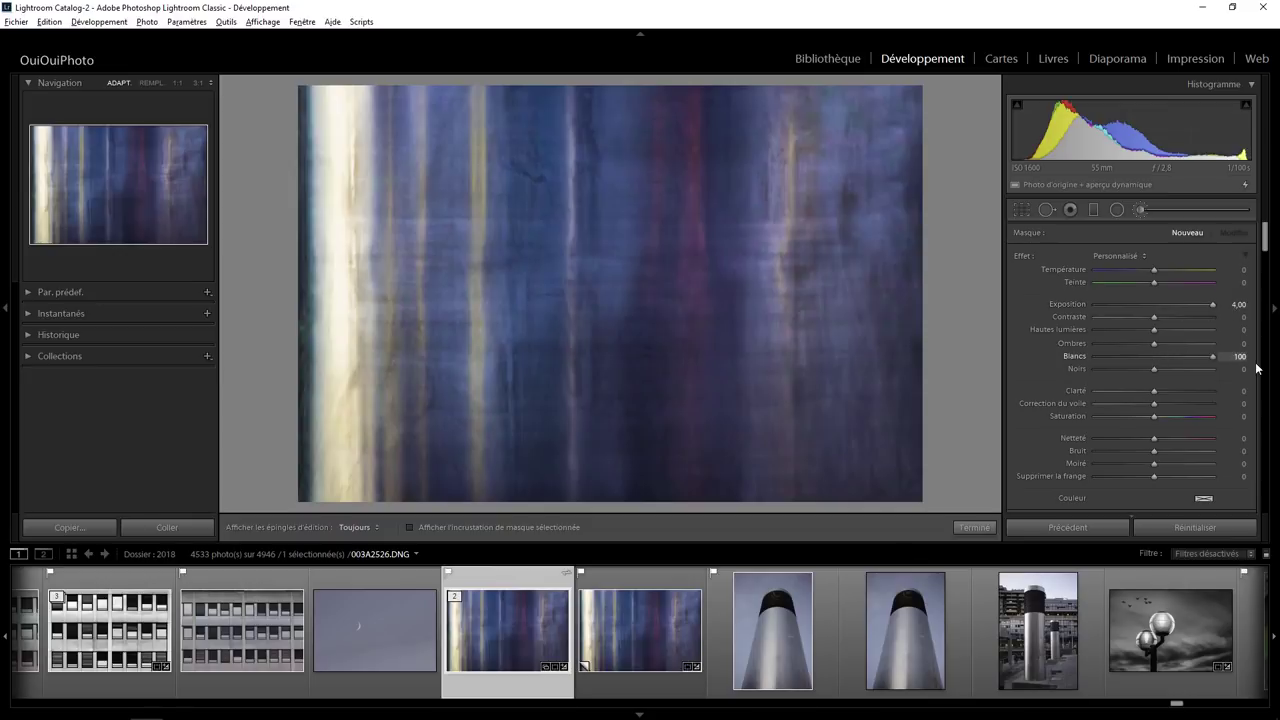
left_click_drag(1154, 329, 1228, 329)
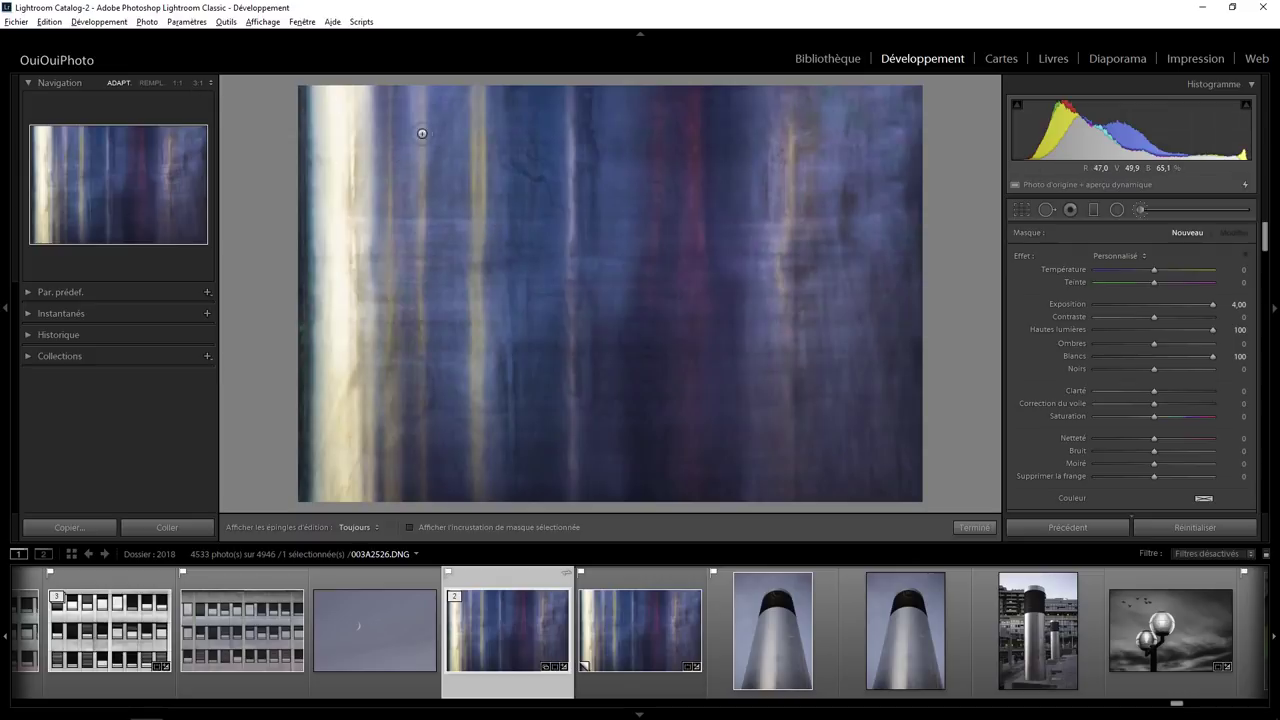
Paint the word CLASSIC in bright strokes across the photo's top, then switch to Lightroom CC
mouse_move(436, 139)
left_mouse_down()
mouse_move(400, 158)
mouse_move(440, 198)
mouse_move(458, 190)
left_mouse_up()
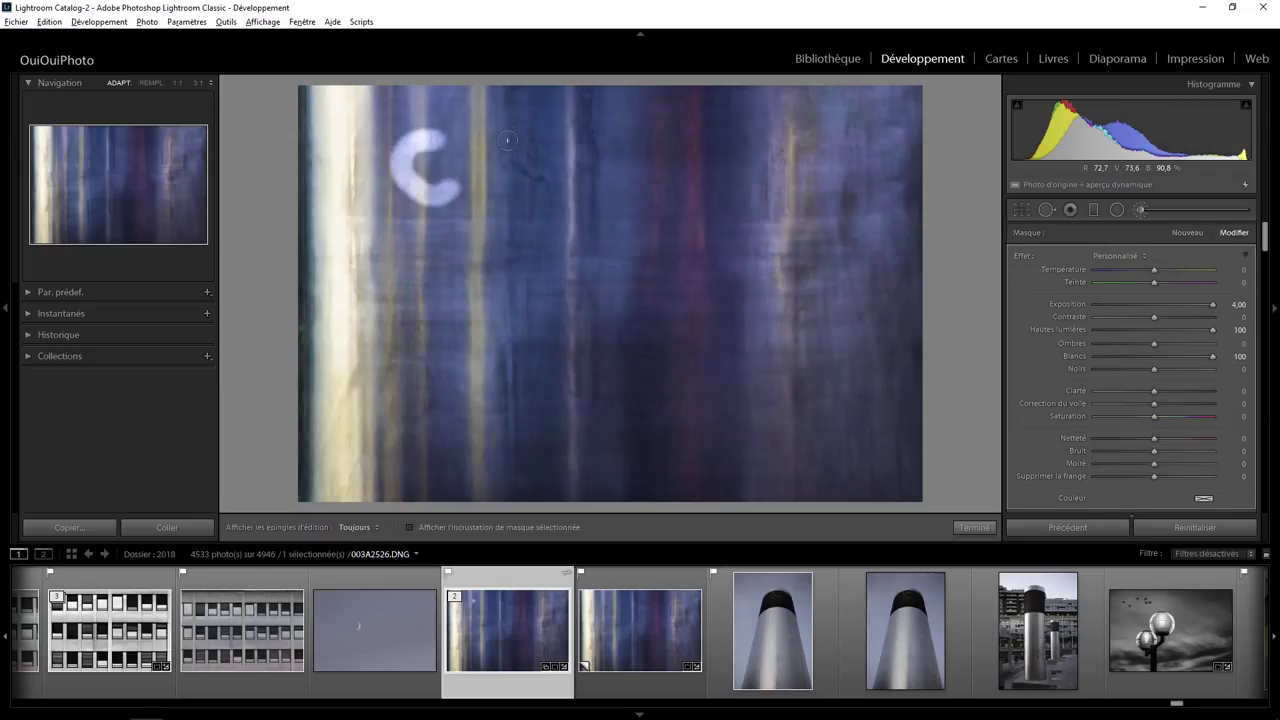
mouse_move(500, 134)
left_mouse_down()
mouse_move(490, 192)
mouse_move(538, 190)
left_mouse_up()
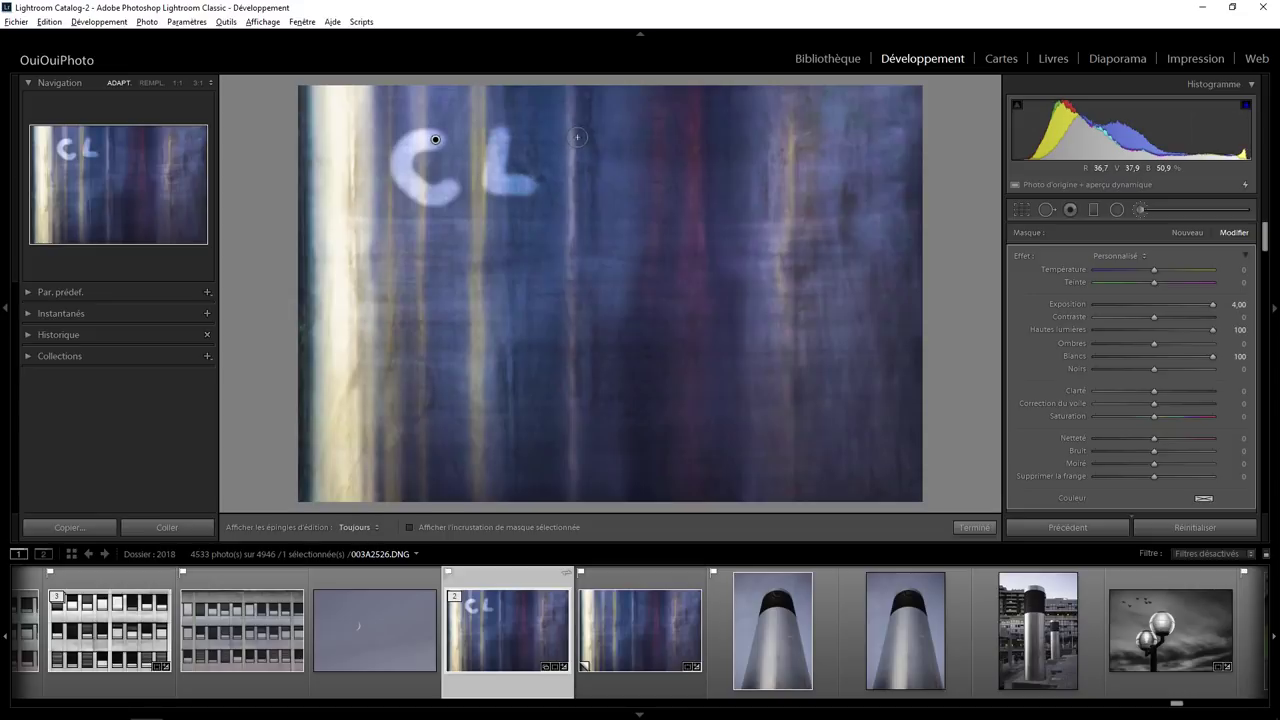
left_click_drag(578, 130, 552, 210)
key("h")
mouse_move(578, 130)
left_mouse_down()
mouse_move(612, 210)
mouse_move(600, 178)
left_mouse_up()
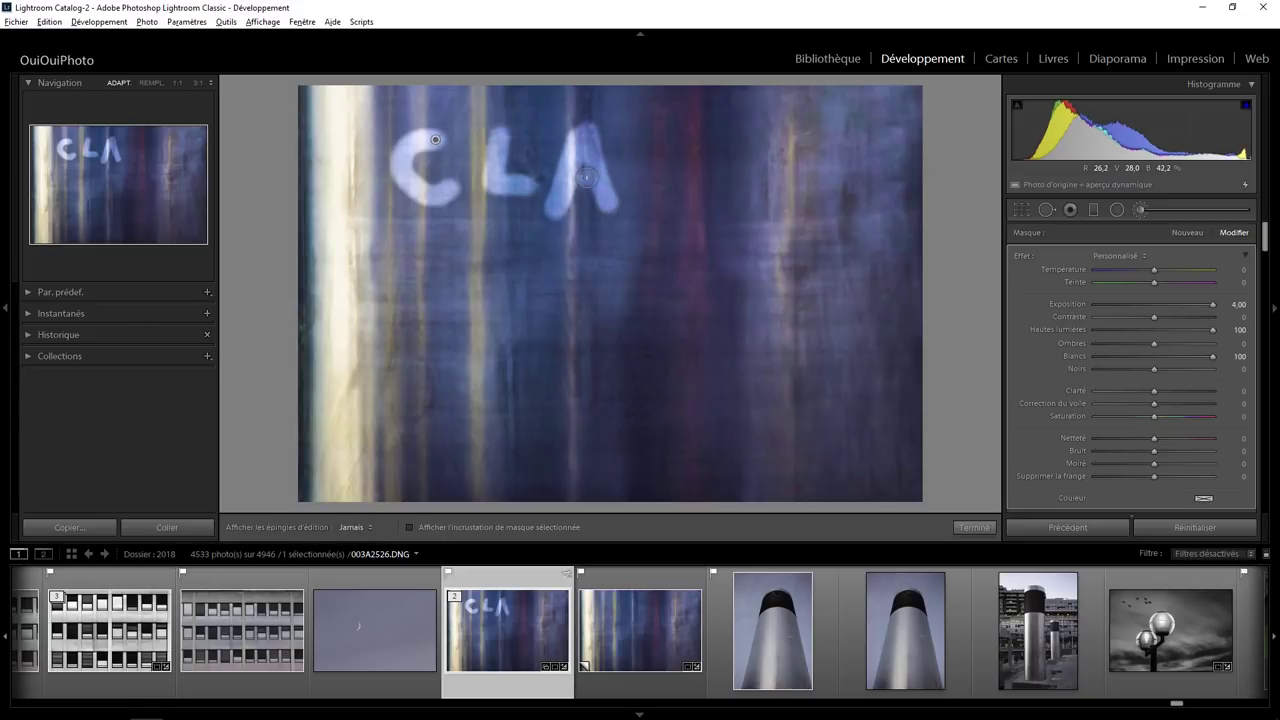
key("h")
mouse_move(680, 128)
left_mouse_down()
mouse_move(646, 149)
mouse_move(690, 192)
mouse_move(648, 205)
left_mouse_up()
mouse_move(738, 128)
left_mouse_down()
mouse_move(704, 146)
mouse_move(754, 184)
mouse_move(716, 206)
left_mouse_up()
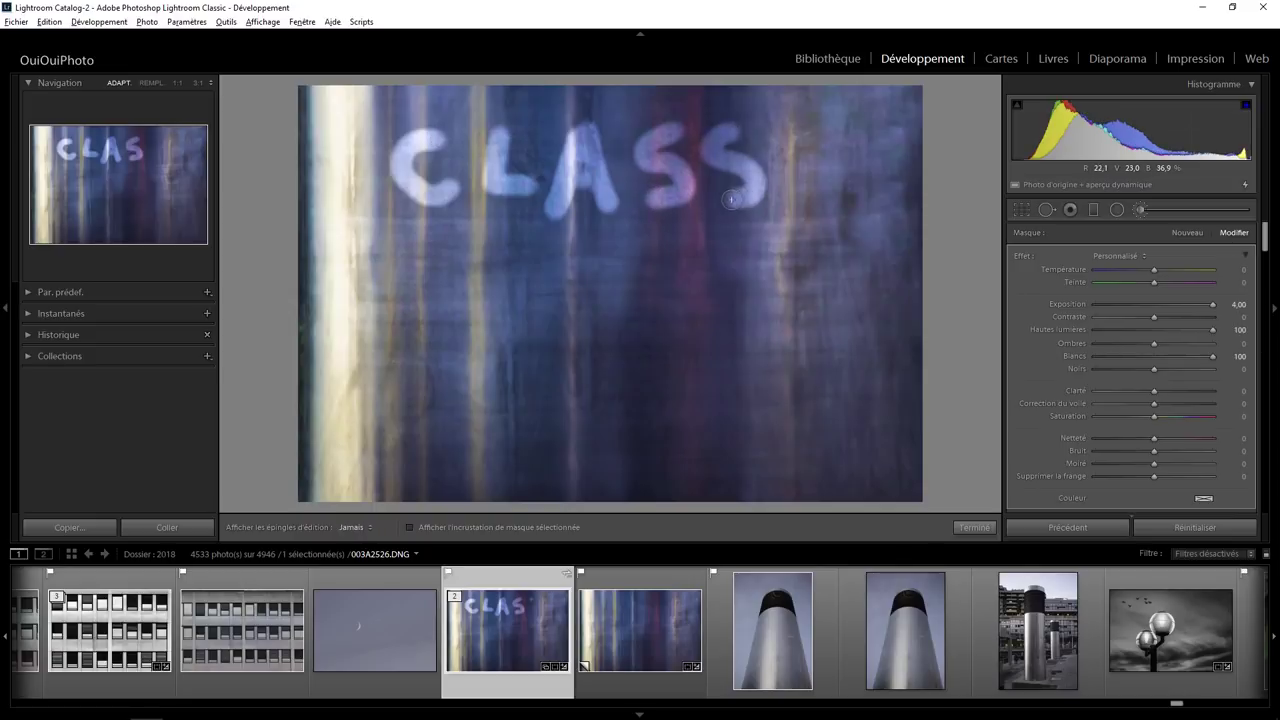
left_click_drag(799, 132, 801, 205)
key("h")
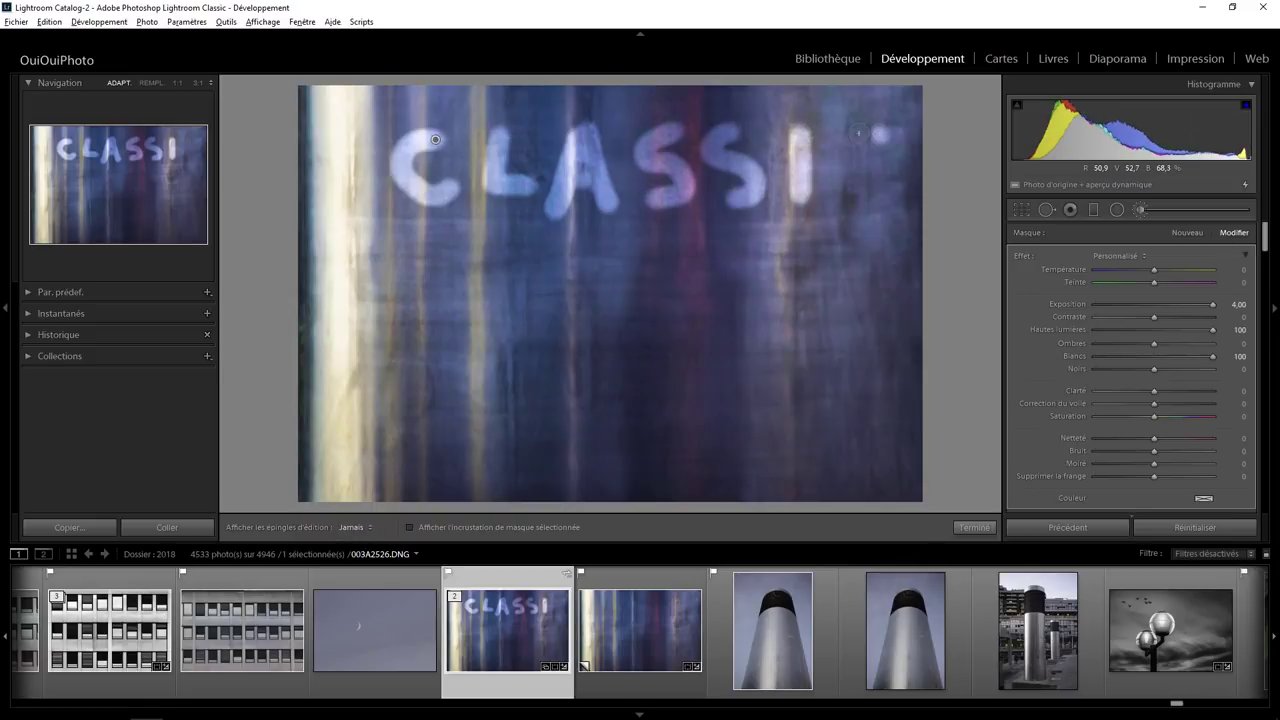
mouse_move(886, 128)
left_mouse_down()
mouse_move(856, 187)
mouse_move(884, 200)
left_mouse_up()
key("h")
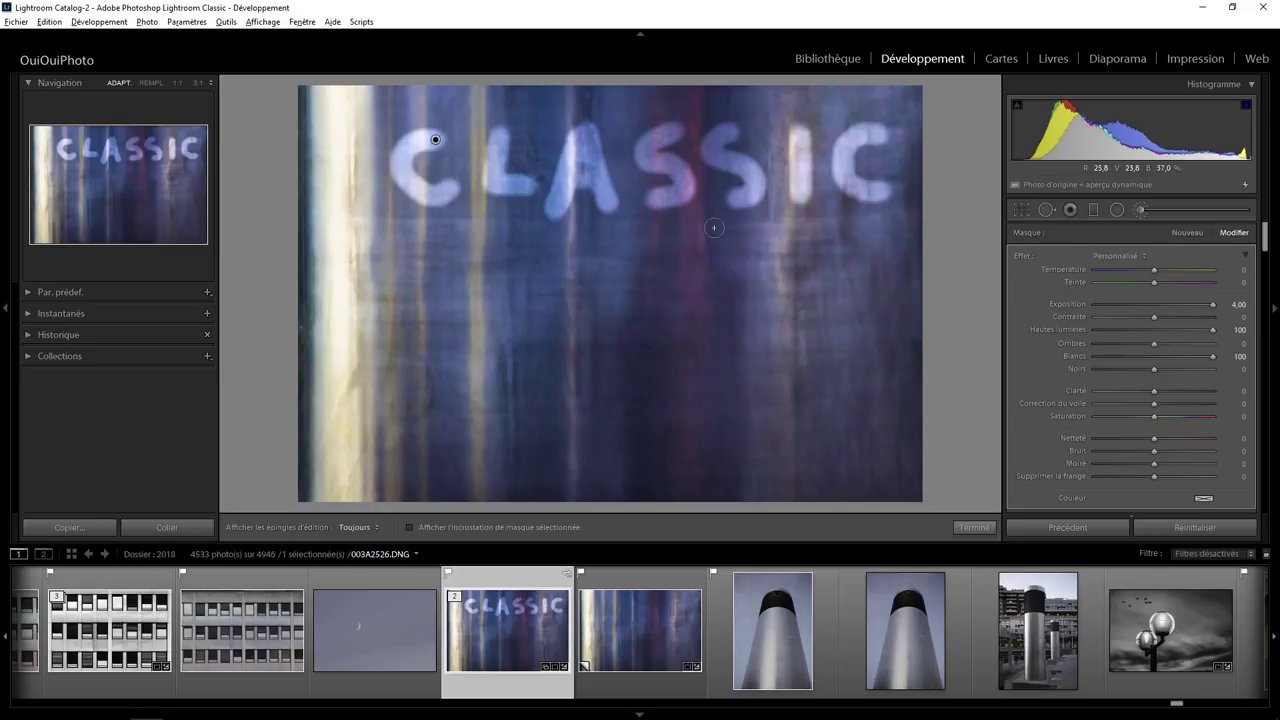
key("alt+Tab")
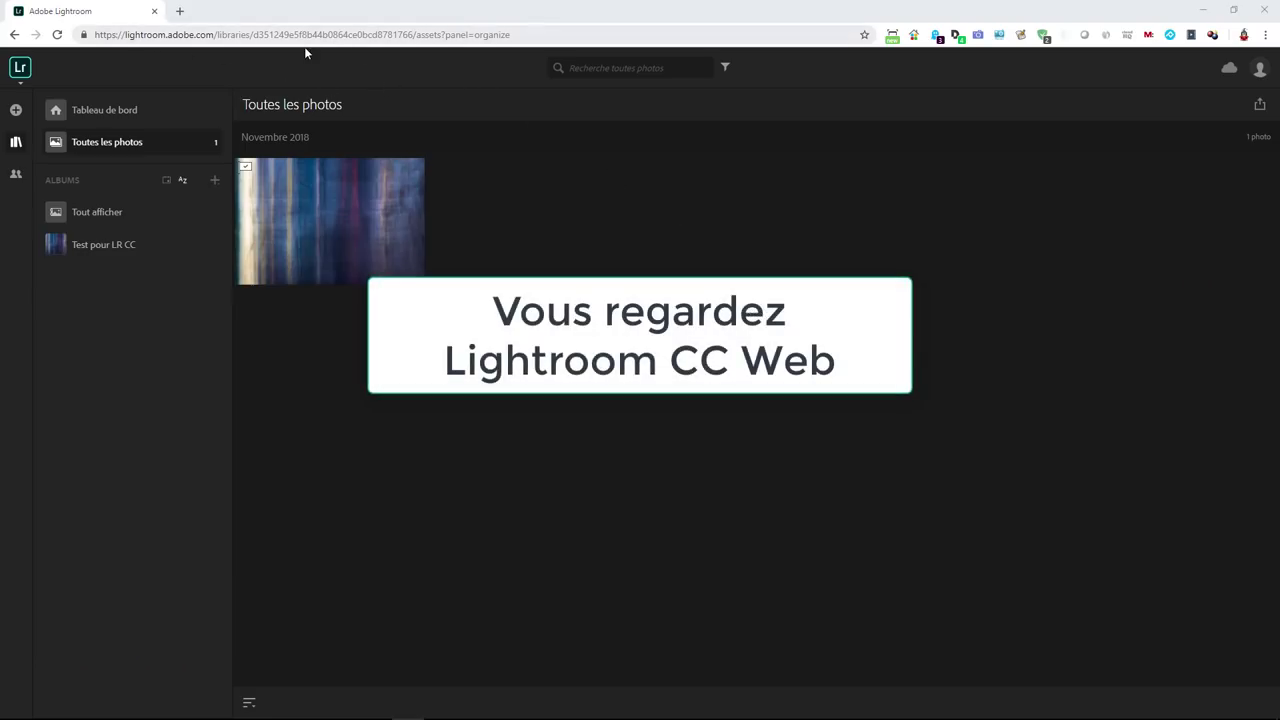
Reload the Lightroom web library to pick up the synced CLASSIC edit
left_click(57, 34)
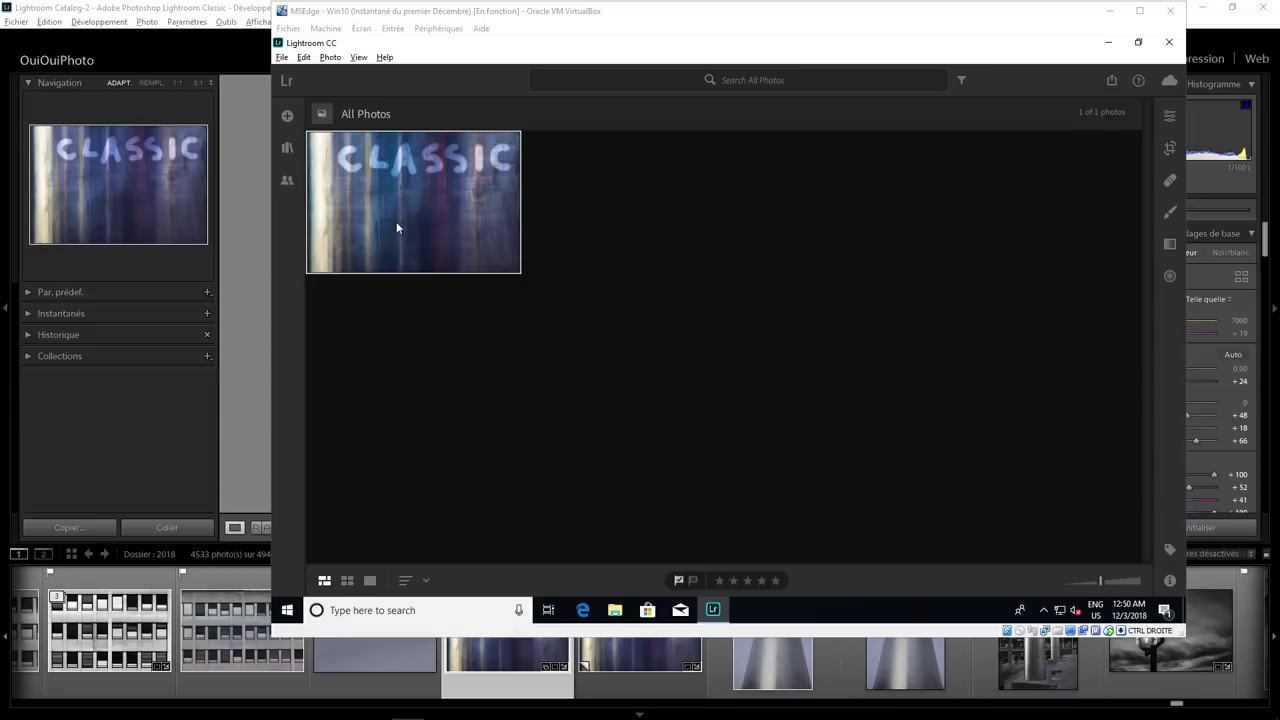
Open the CLASSIC photo and paint two bright C letters beneath it with a smaller brush
left_click(430, 232)
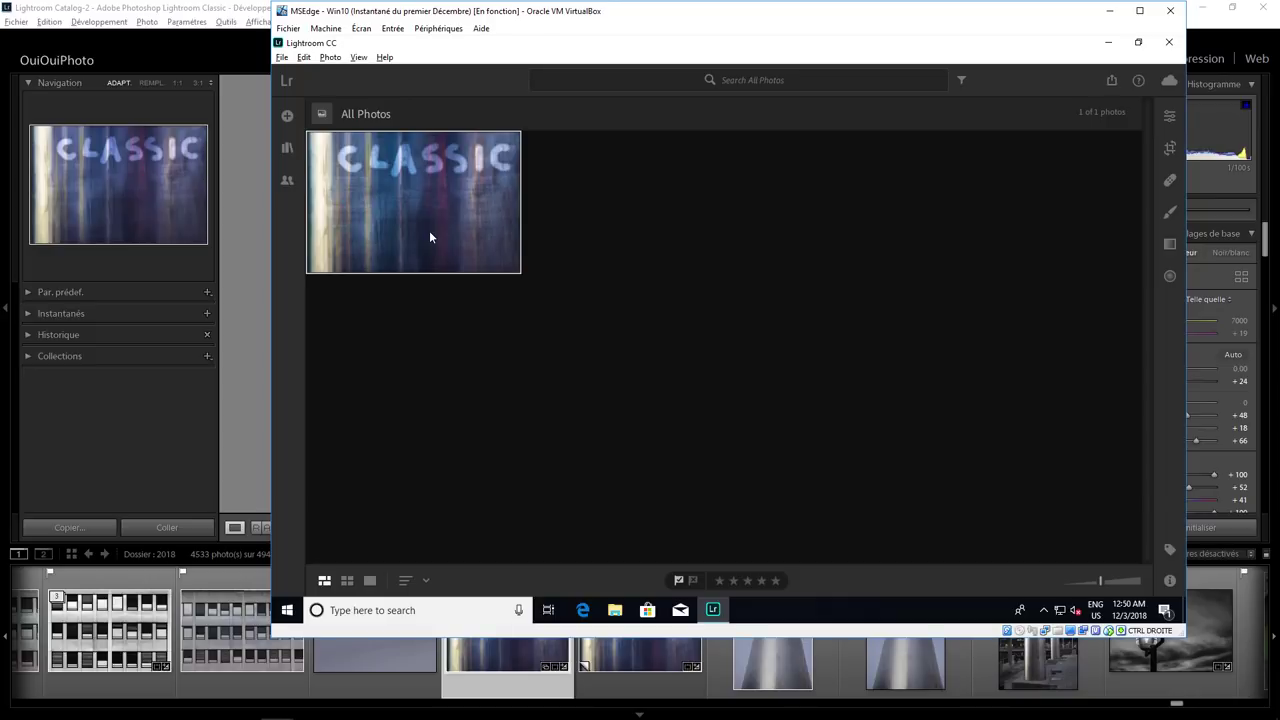
double_click(430, 233)
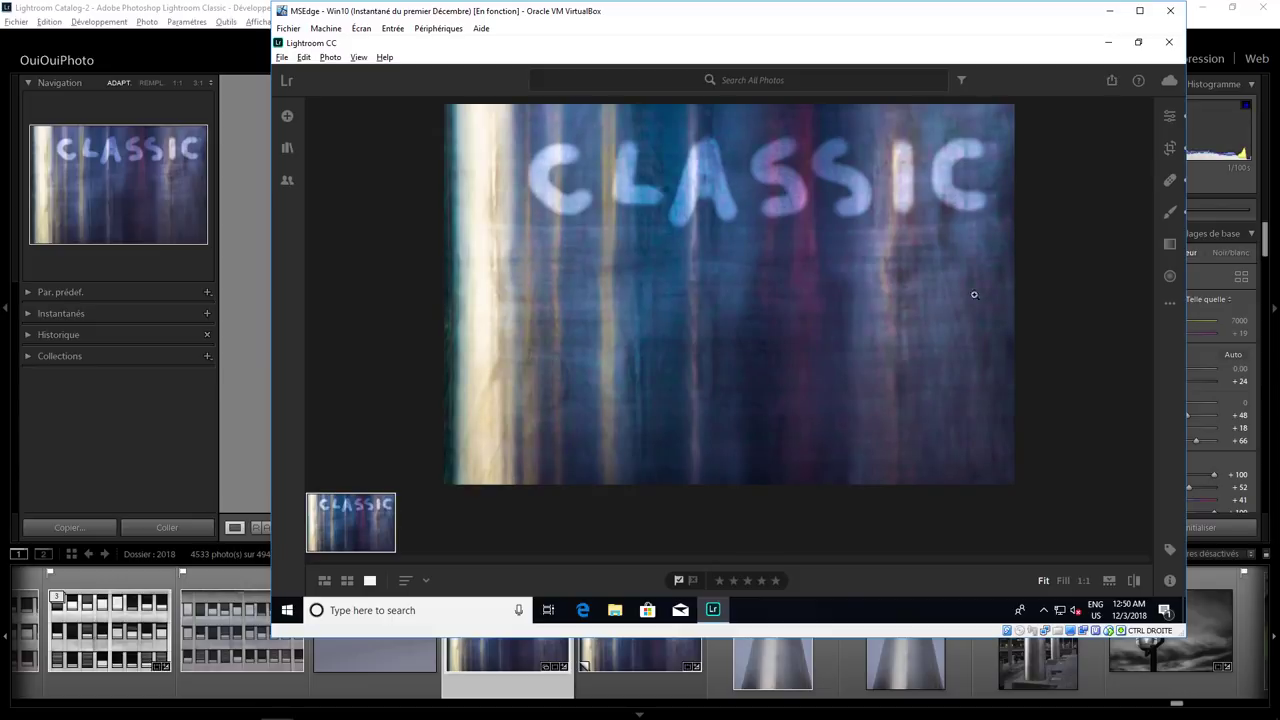
left_click(1170, 212)
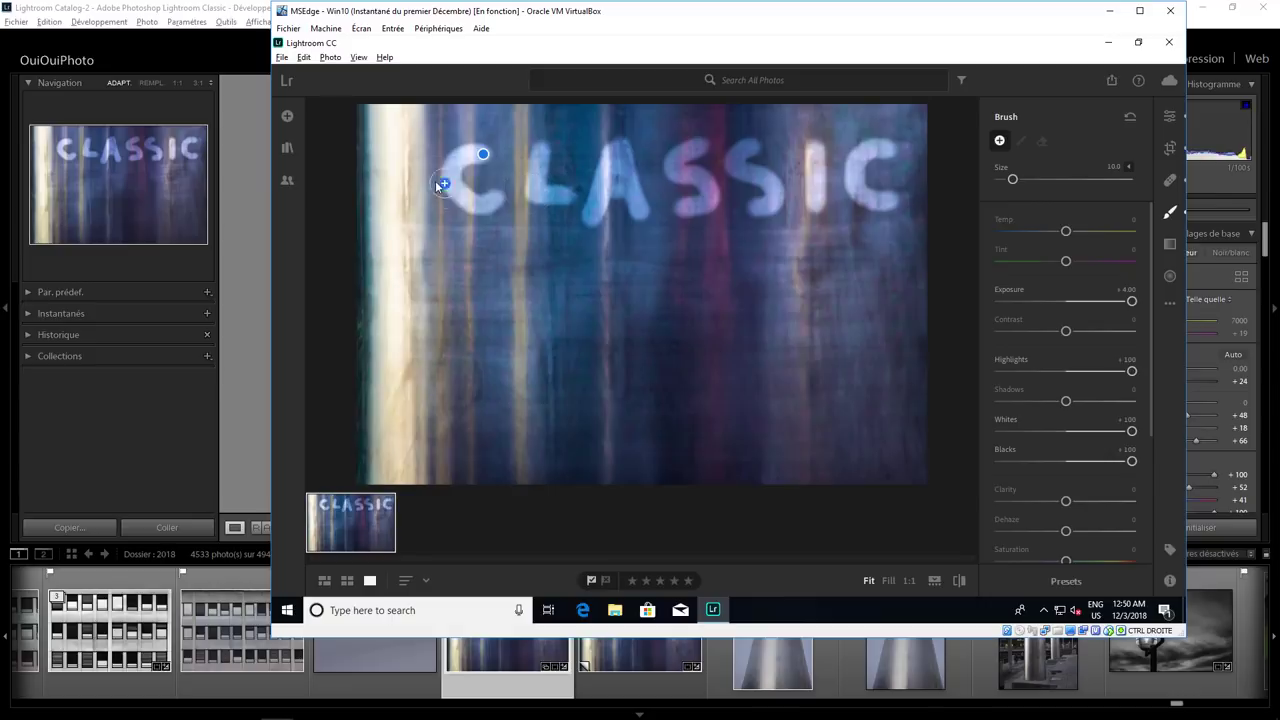
left_click(482, 157)
key("bracketleft")
key("bracketleft")
mouse_move(571, 297)
left_mouse_down()
mouse_move(537, 297)
mouse_move(537, 346)
mouse_move(589, 366)
mouse_move(531, 326)
mouse_move(560, 286)
mouse_move(586, 295)
mouse_move(543, 300)
mouse_move(571, 363)
mouse_move(605, 385)
left_mouse_up()
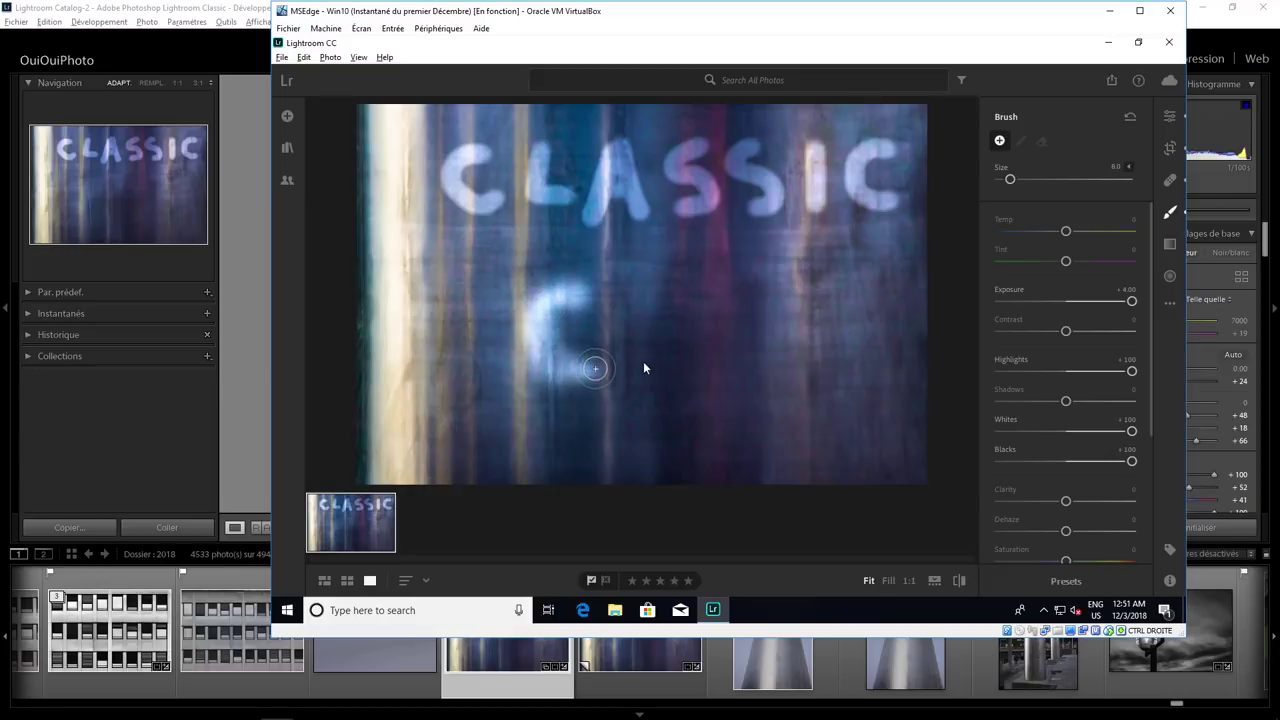
mouse_move(701, 290)
left_mouse_down()
mouse_move(646, 346)
mouse_move(711, 354)
mouse_move(681, 371)
mouse_move(640, 323)
mouse_move(697, 286)
mouse_move(654, 303)
mouse_move(647, 360)
mouse_move(700, 357)
mouse_move(650, 355)
mouse_move(639, 319)
mouse_move(683, 320)
mouse_move(677, 331)
left_mouse_up()
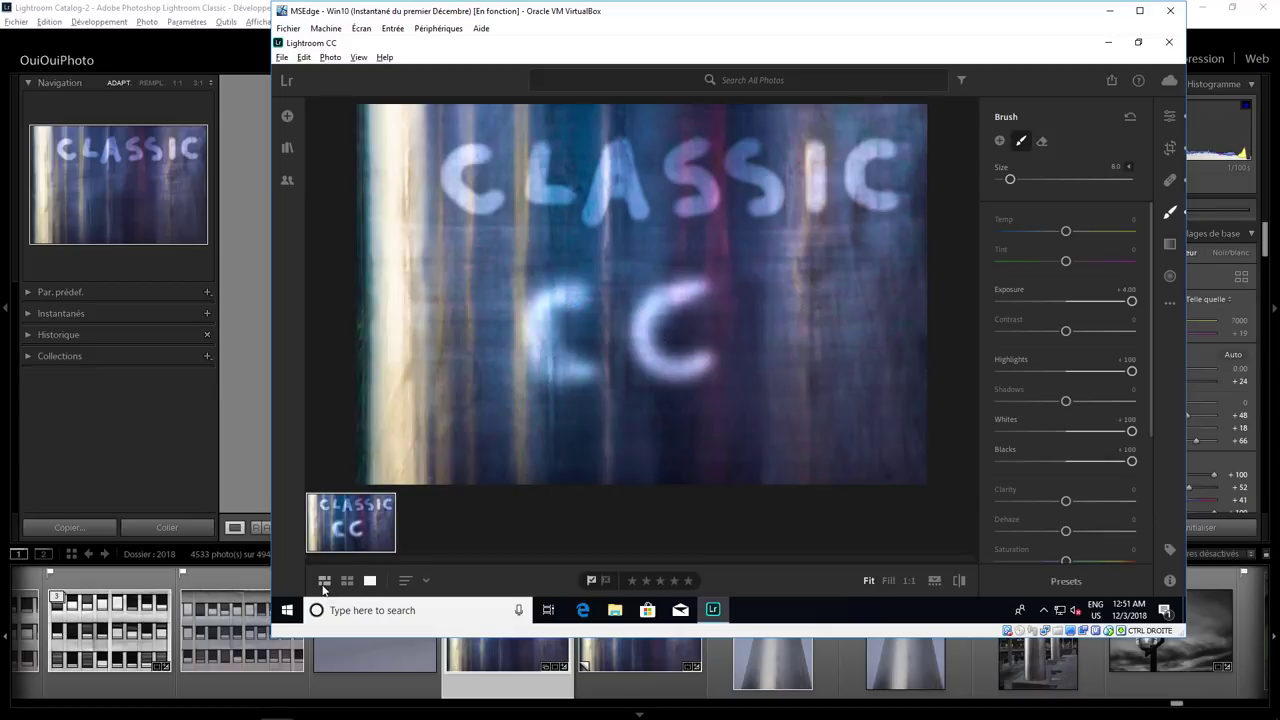
left_click(324, 581)
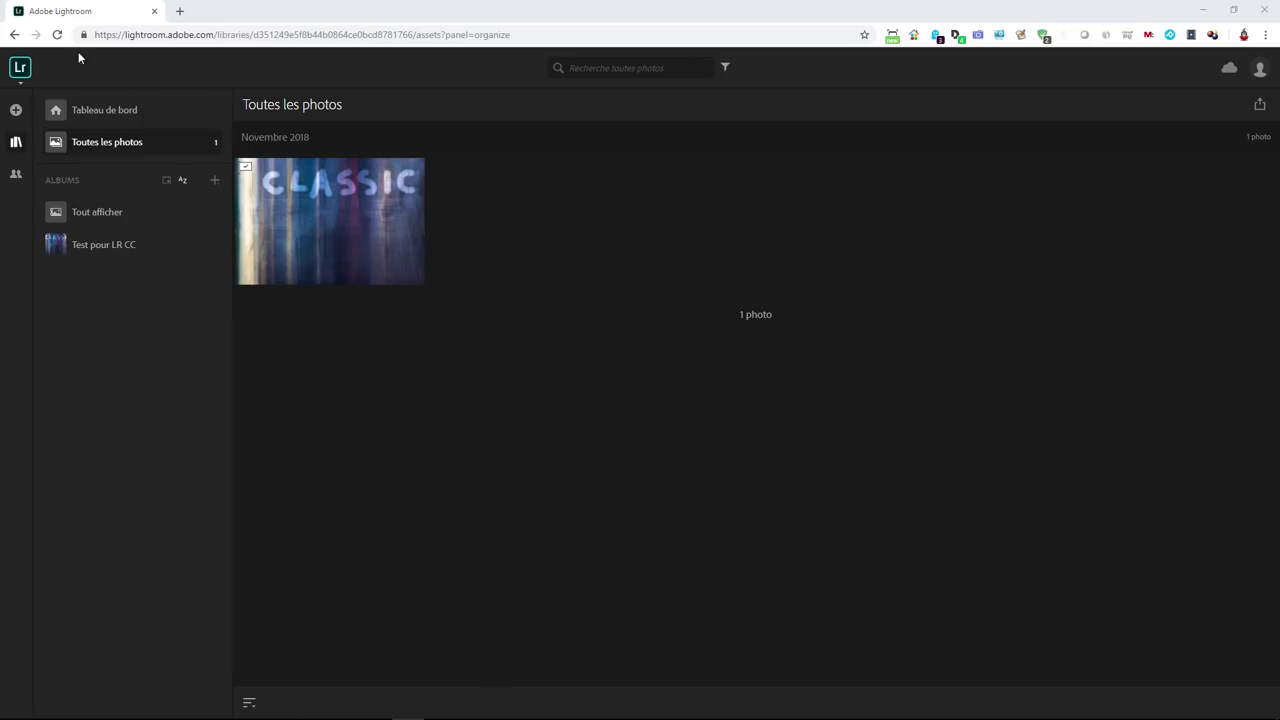
Reload lightroom.adobe.com so the thumbnail shows CC painted under CLASSIC
left_click(57, 34)
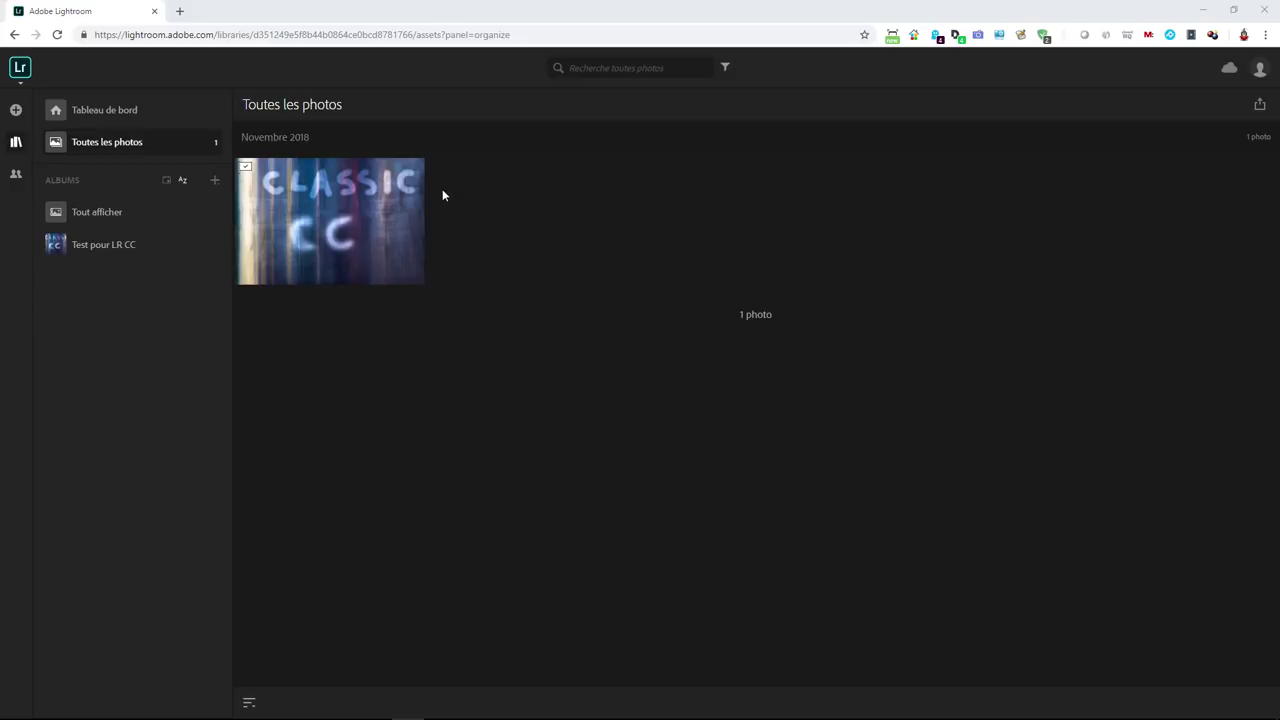
Select the CLASSIC CC photo and delete it with Supprimer, confirming Supprimer la photo
left_click(412, 174)
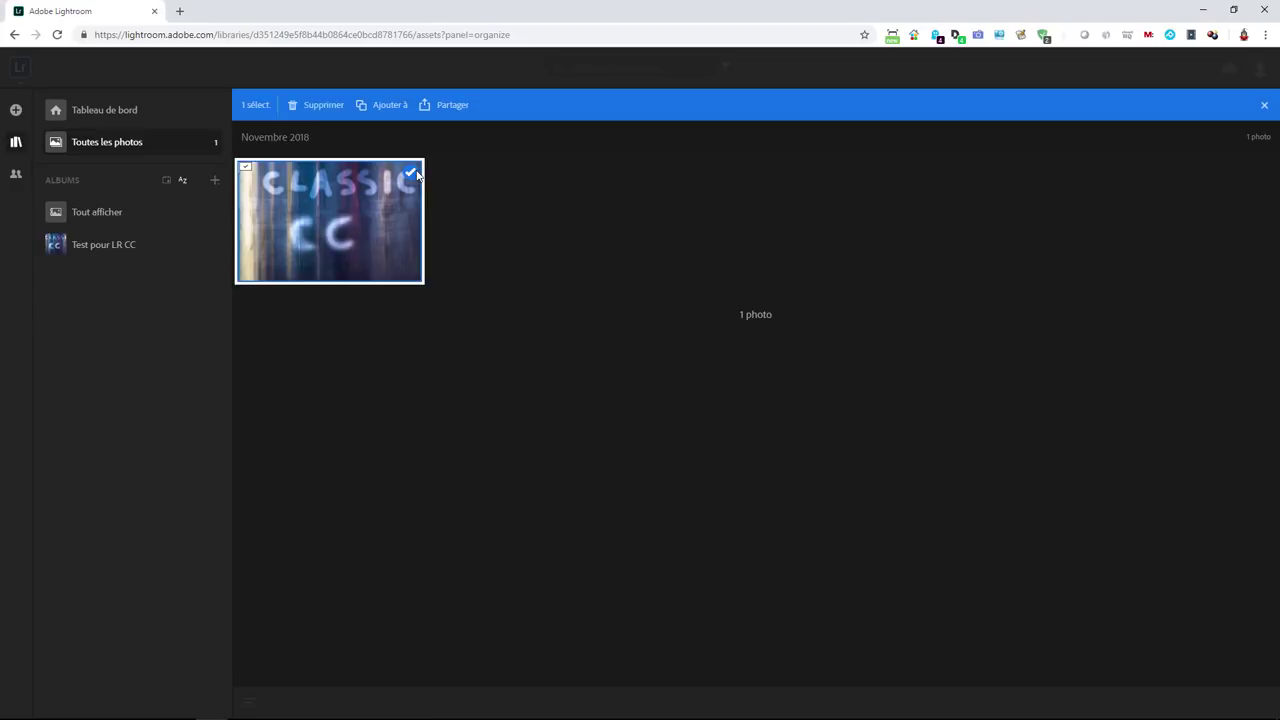
left_click(325, 105)
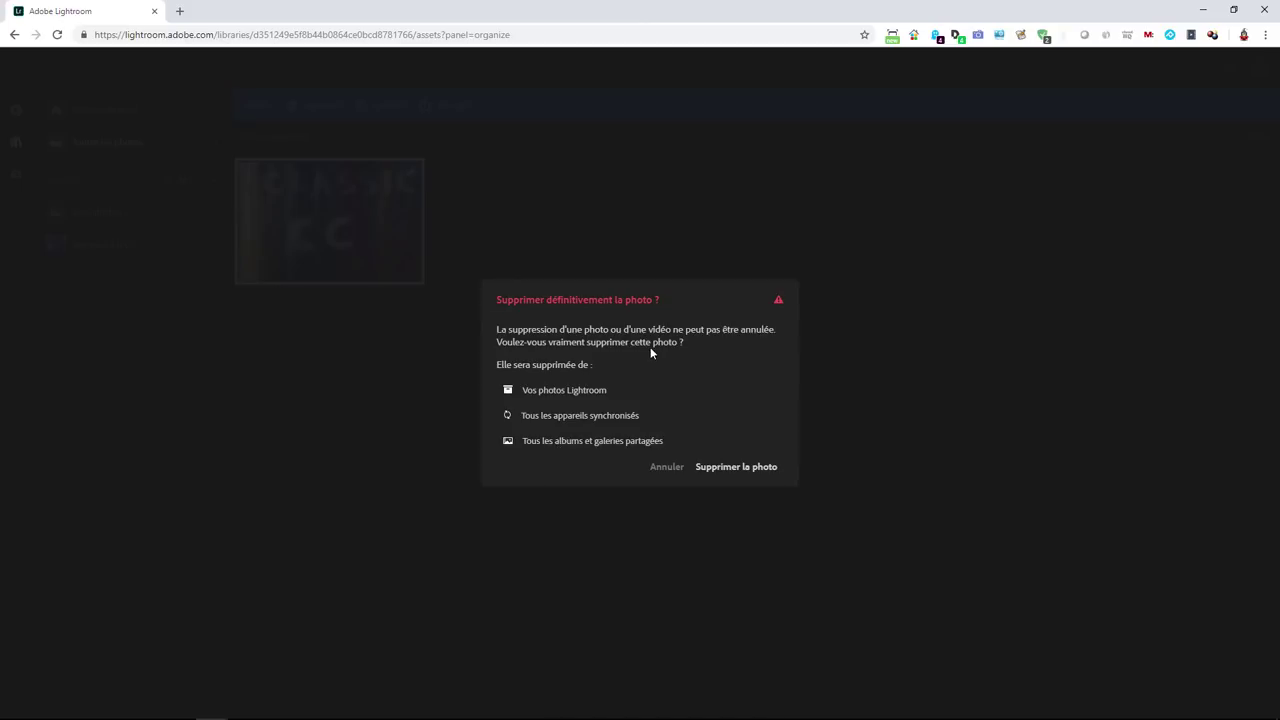
left_click(736, 468)
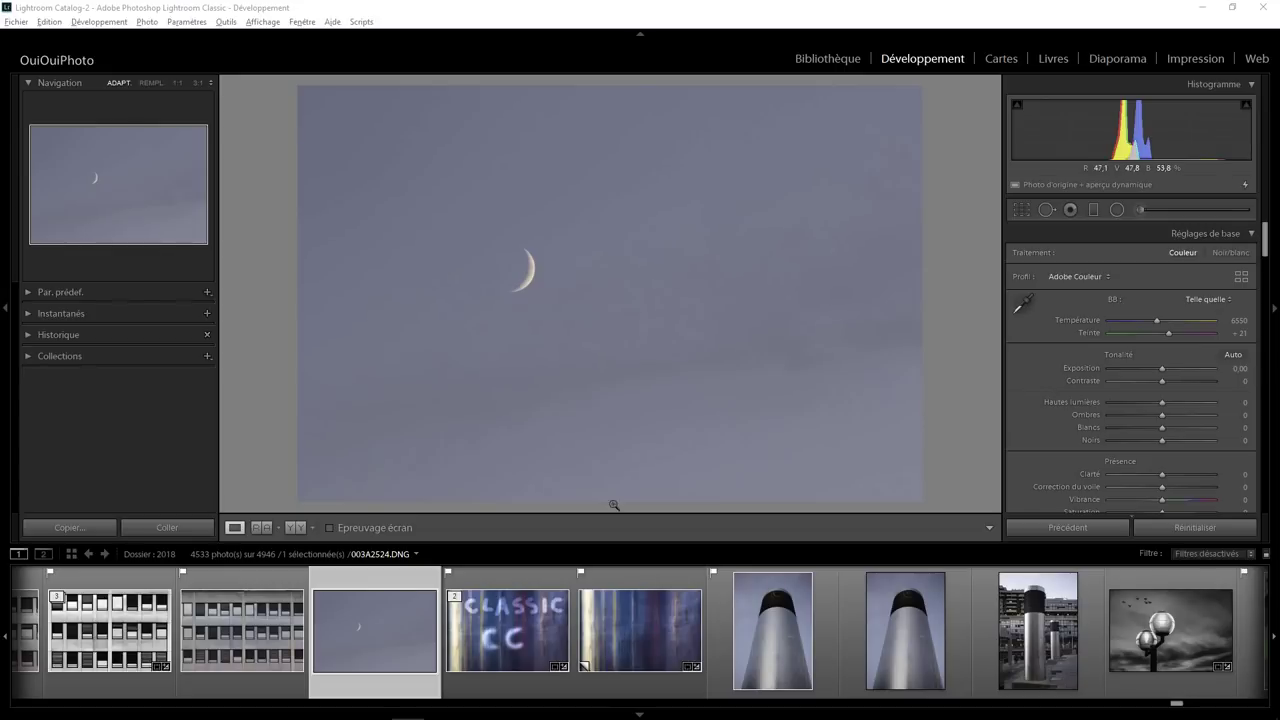
Select the CLASSIC CC photo 003A2526.DNG in Lightroom Classic's filmstrip
left_click(529, 628)
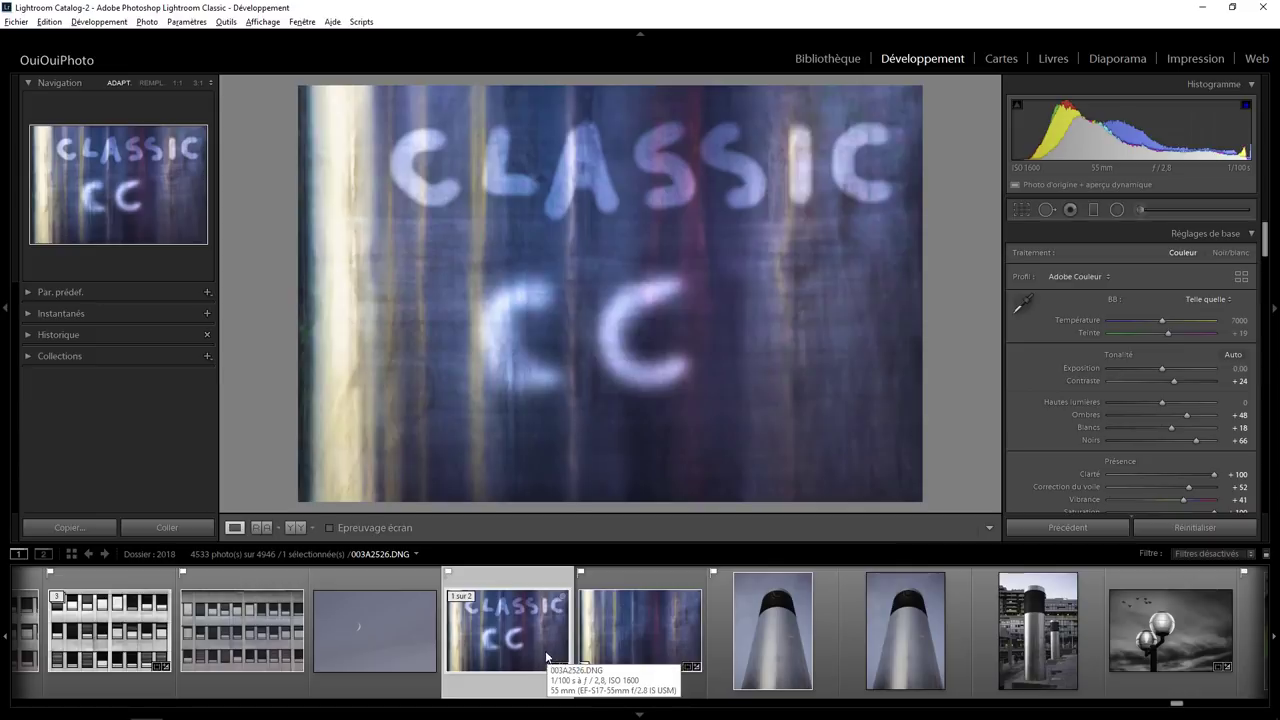
Switch to the Library and open the Test pour LR CC collection containing 003A1663.DNG
left_click(830, 58)
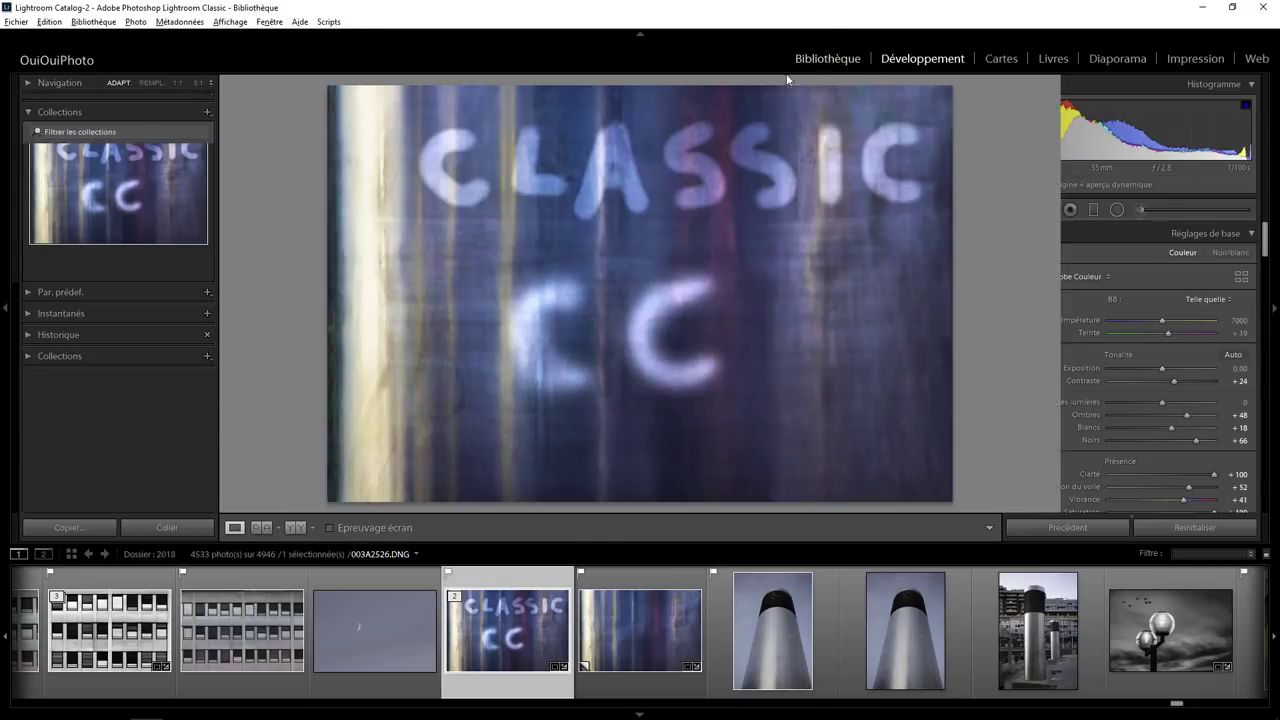
left_click(102, 442)
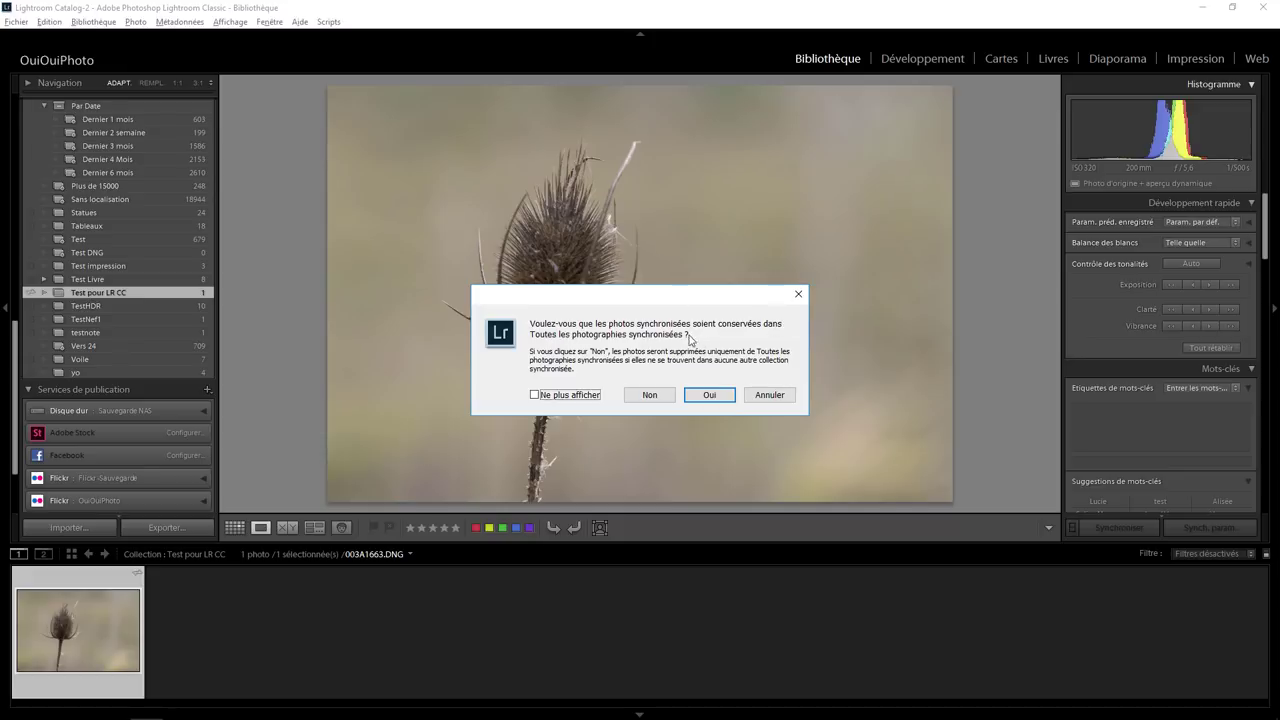
Empty Test pour LR CC to 0 photos, keeping the photo in Toutes les photographies synchronisées
left_click(650, 395)
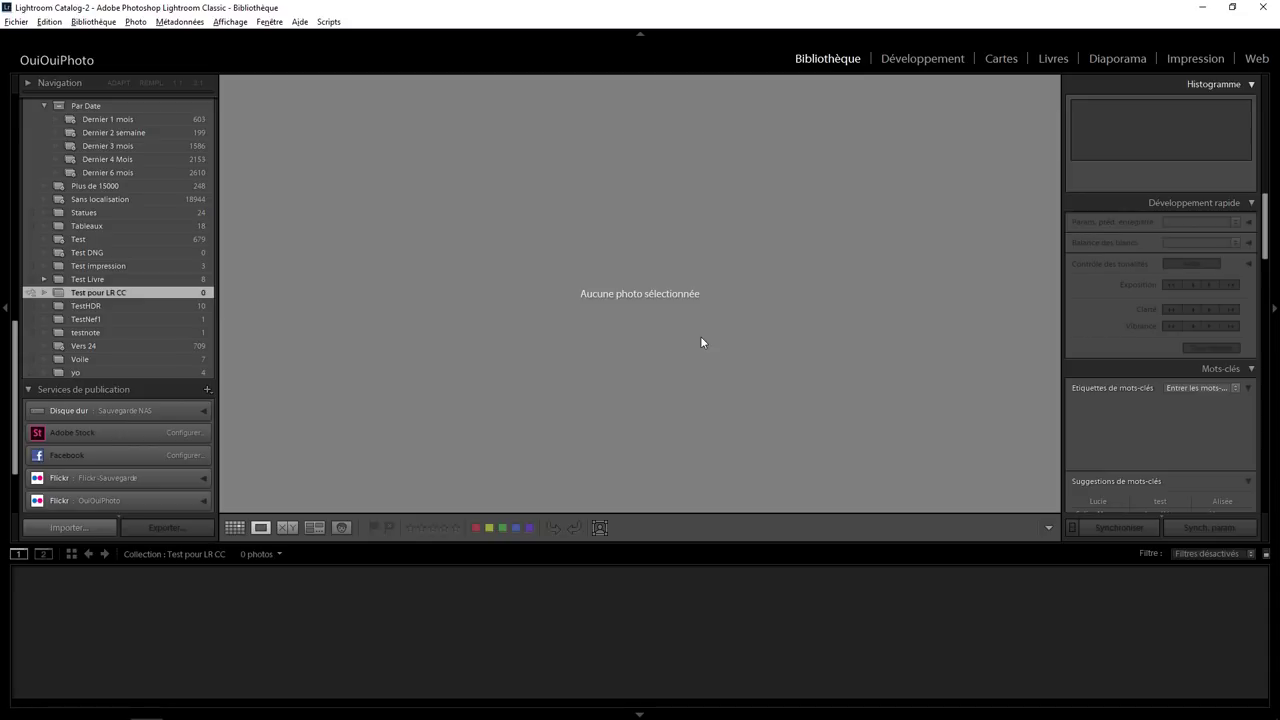
key("alt+Tab")
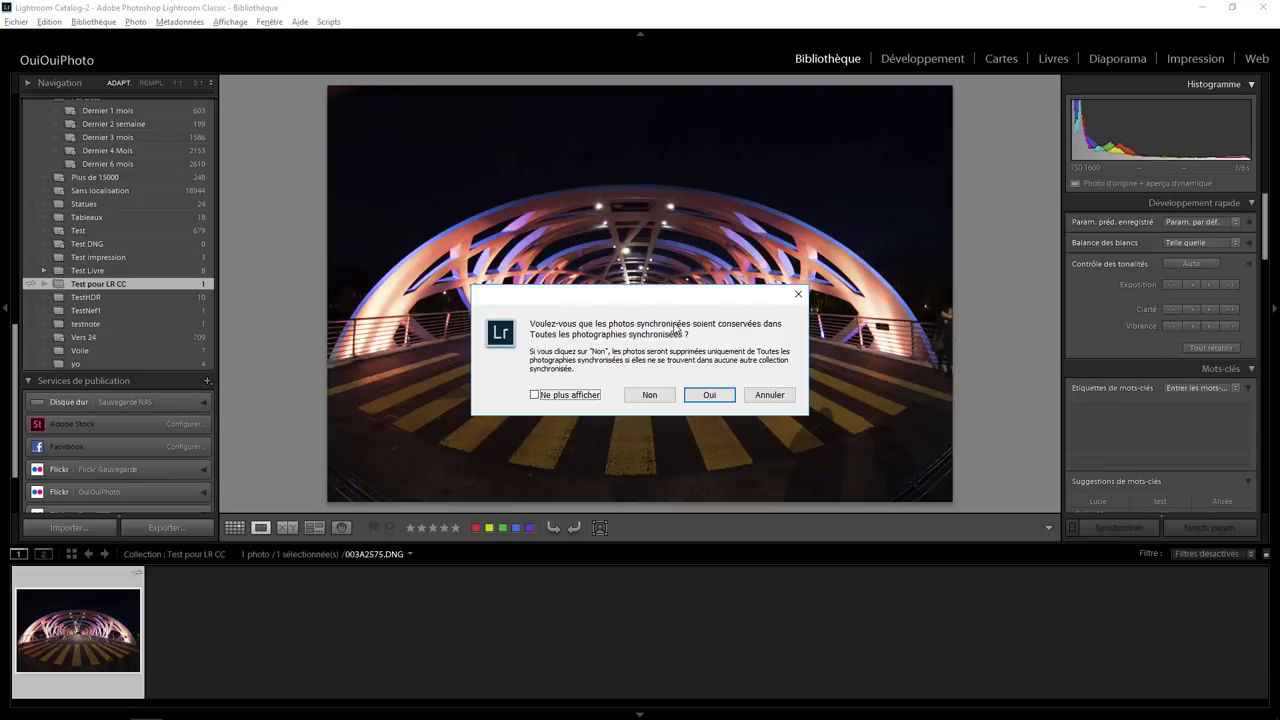
left_click(709, 396)
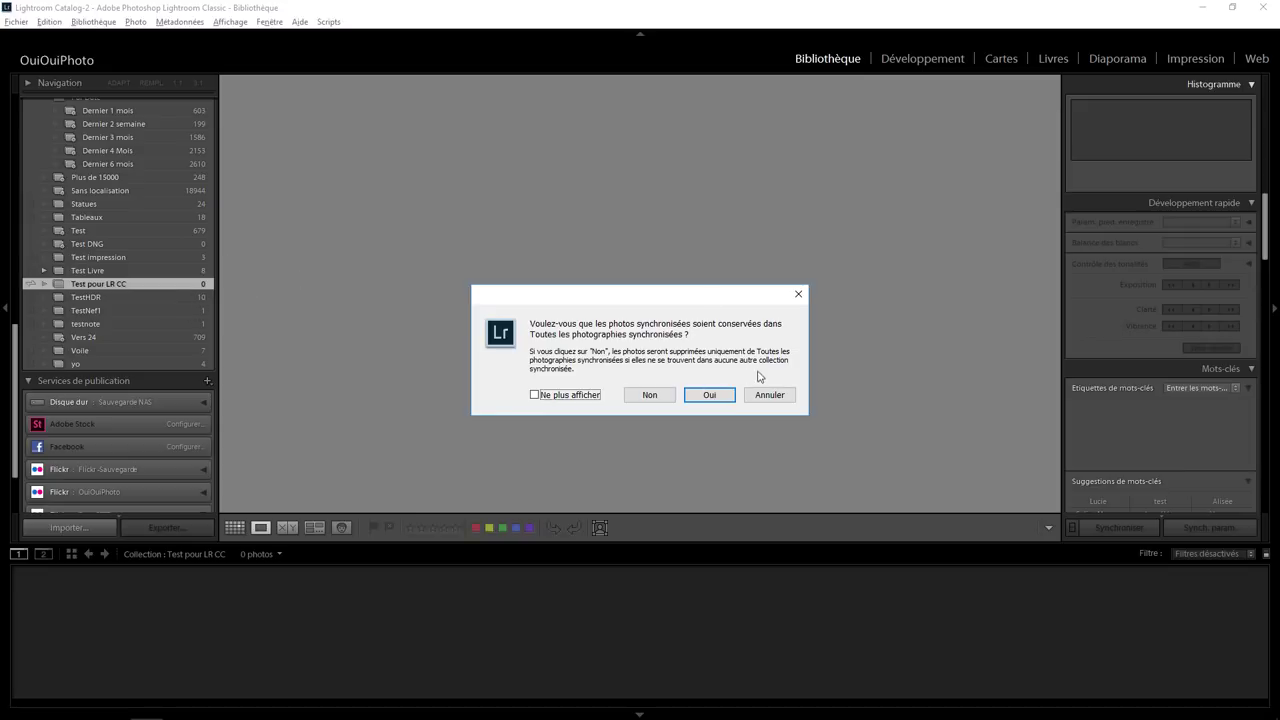
left_click(799, 296)
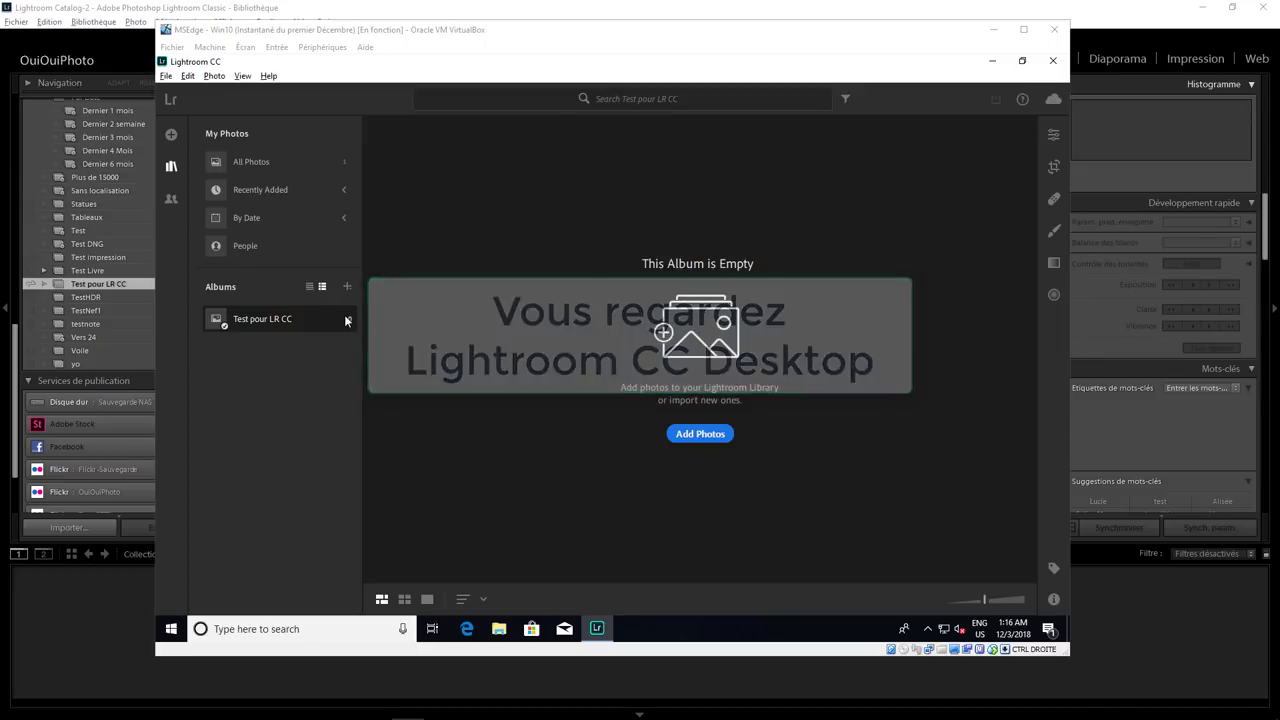
Show All Photos in Lightroom CC, confirming the bridge picture remains (1 of 1)
left_click(252, 162)
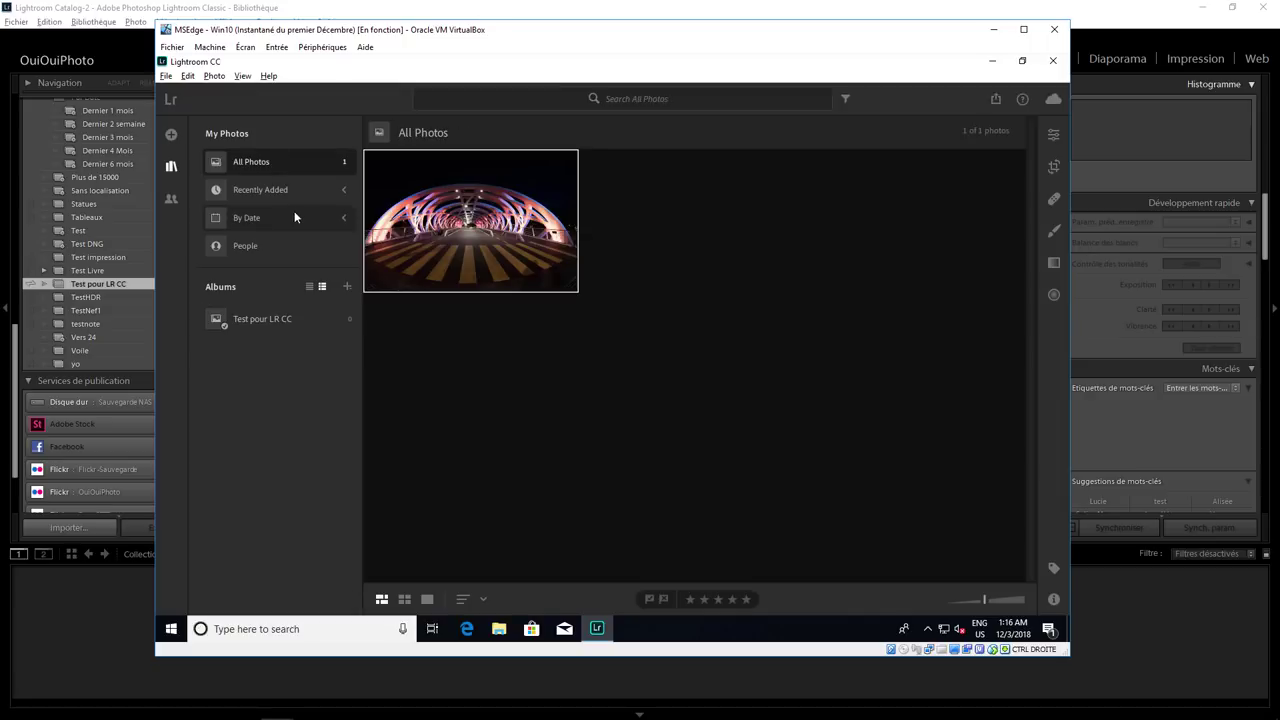